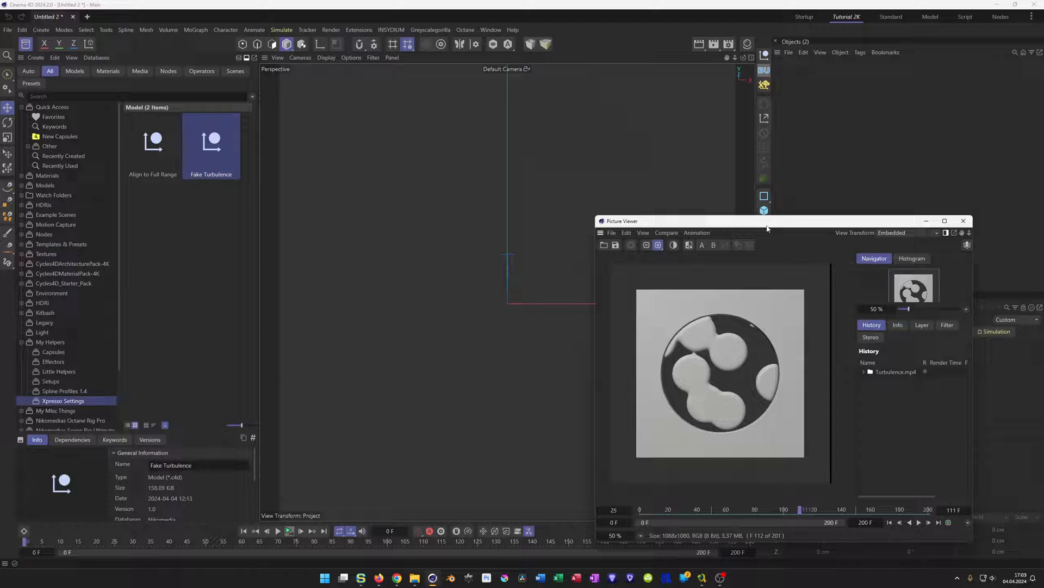
# - Play the Turbulence.mp4 preview animation and look over the available simulation forces, including Turbulence
pyautogui.click(919, 522)
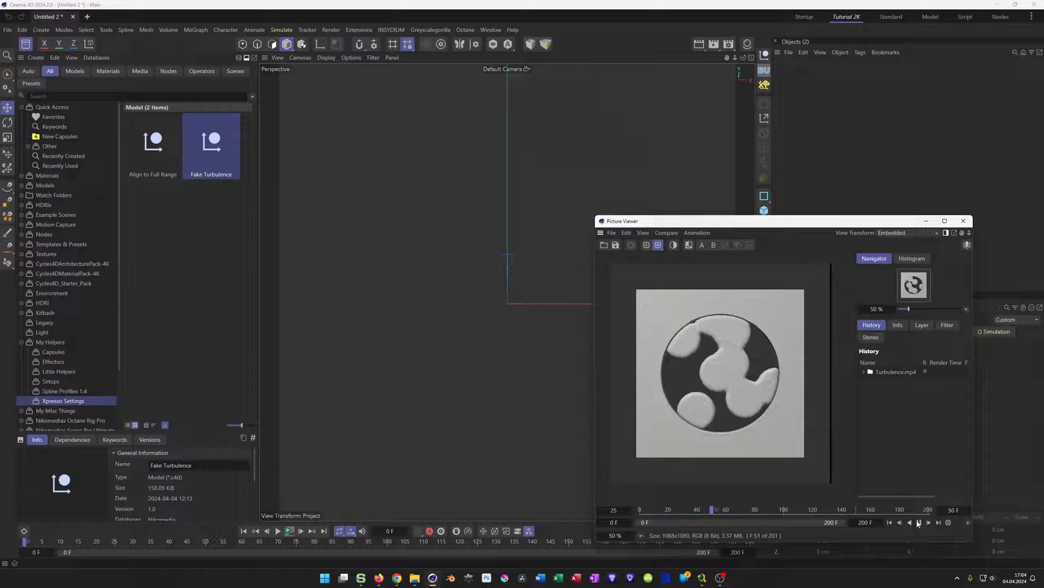
pyautogui.click(274, 30)
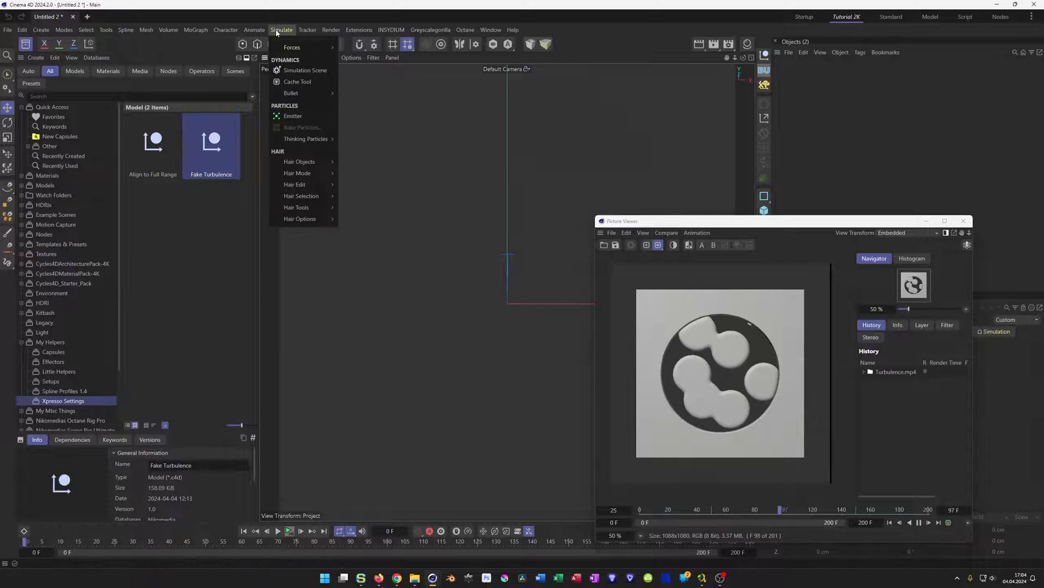
pyautogui.moveTo(304, 47)
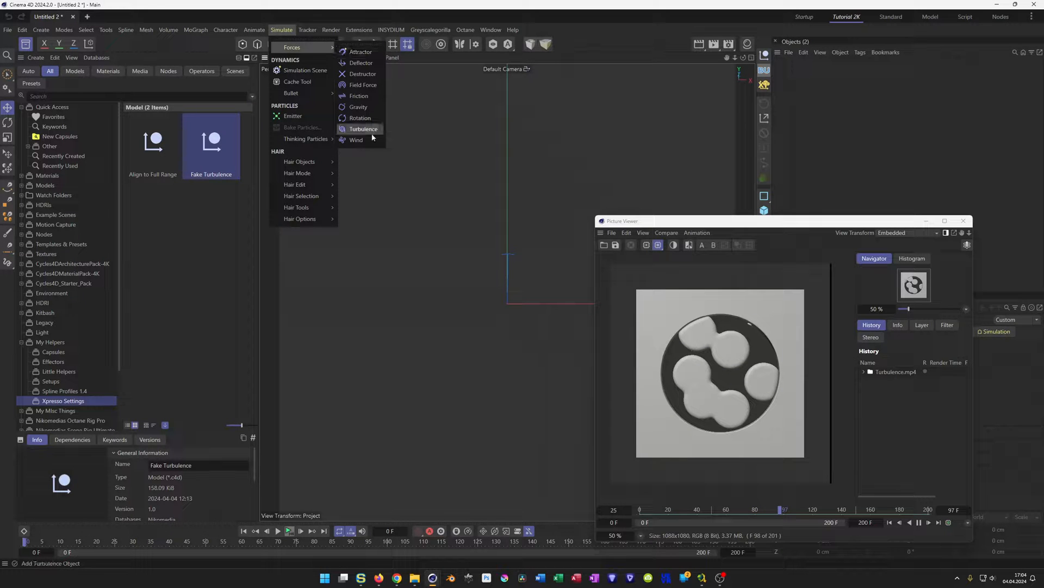
pyautogui.click(612, 34)
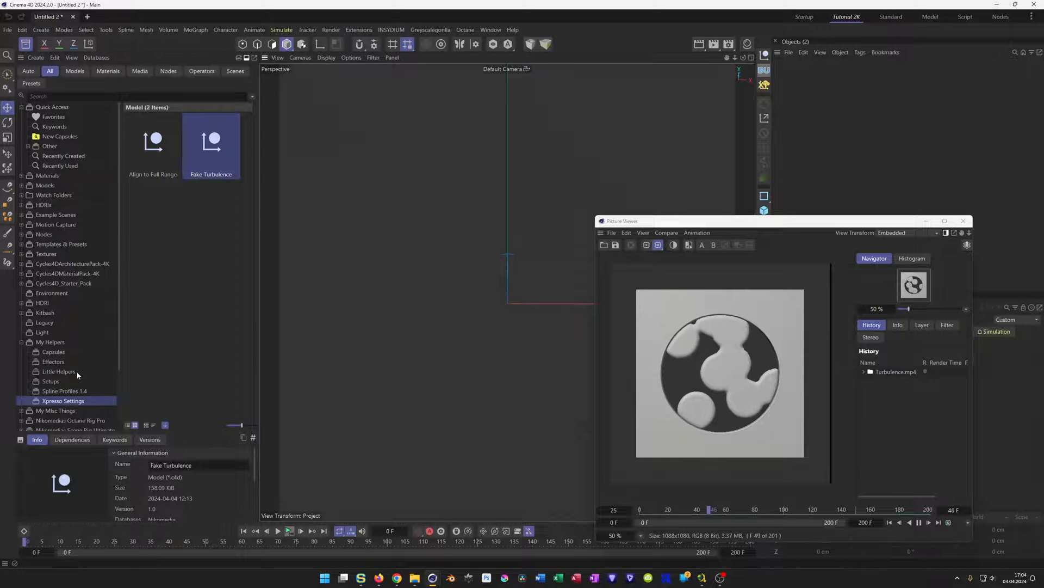
# - Close the preview viewer and add the Fake Turbulence preset from the Xpresso Settings asset category to the scene
pyautogui.click(94, 371)
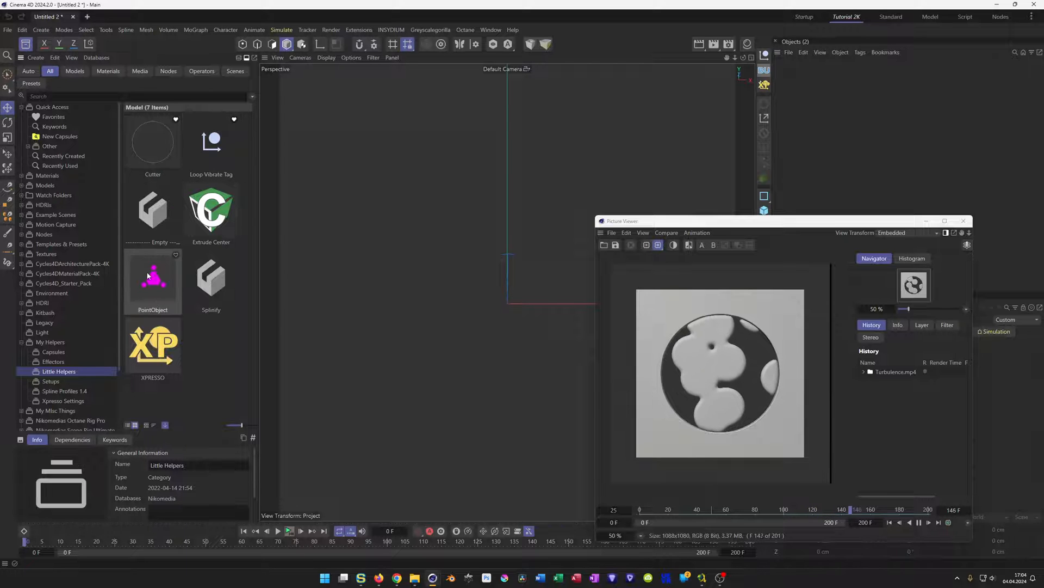
pyautogui.click(59, 401)
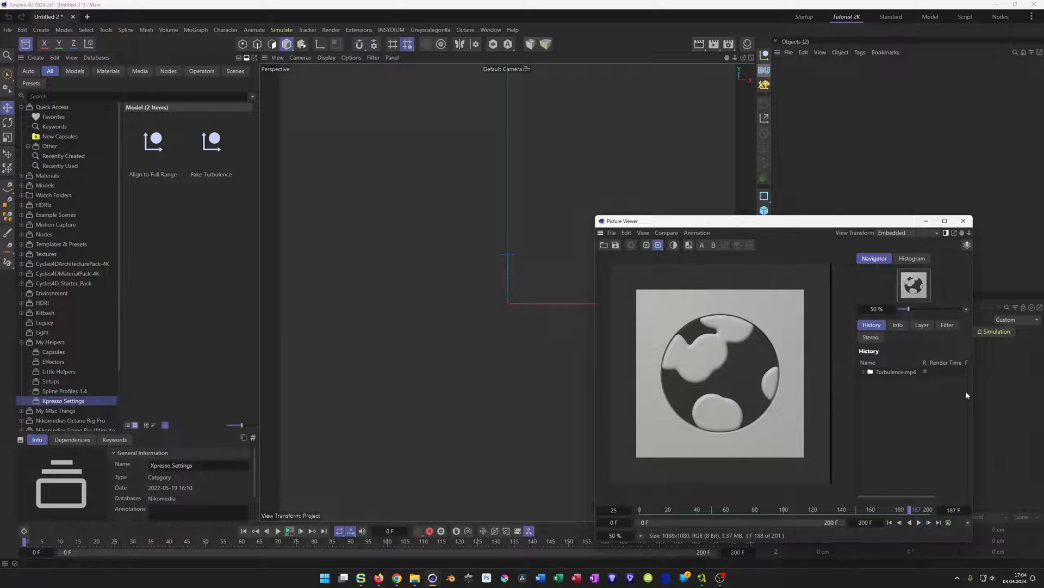
pyautogui.click(963, 221)
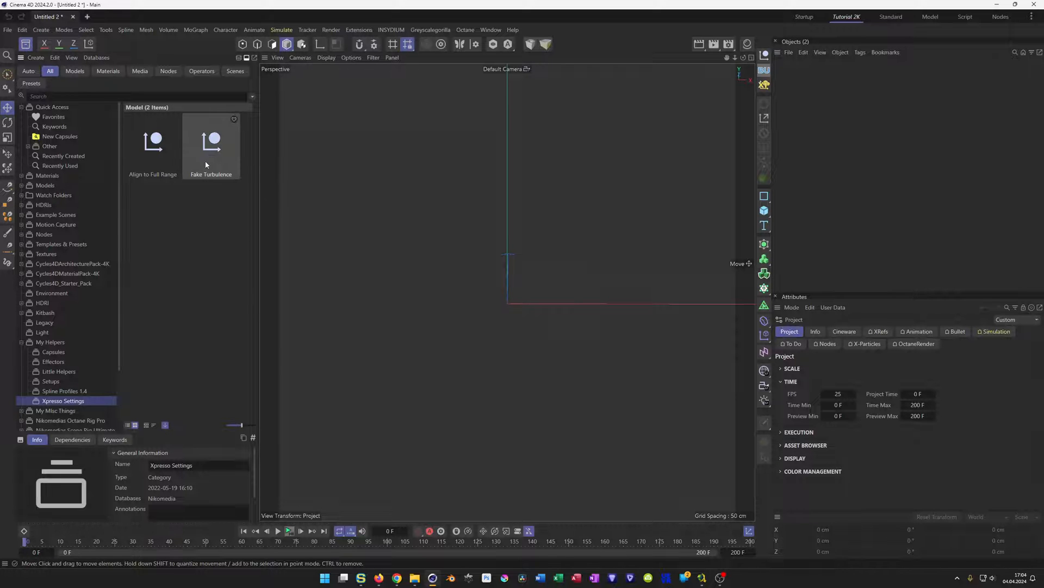
pyautogui.moveTo(211, 144); pyautogui.dragTo(850, 117)
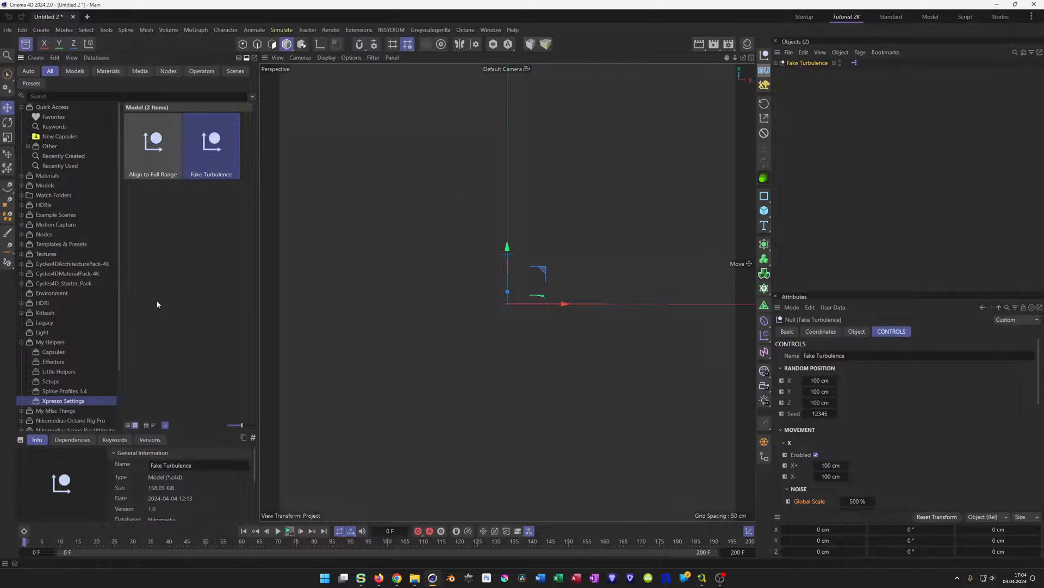
# - Examine the effectors nested inside the Fake Turbulence null, including the contents of Plain.X+
pyautogui.click(778, 63)
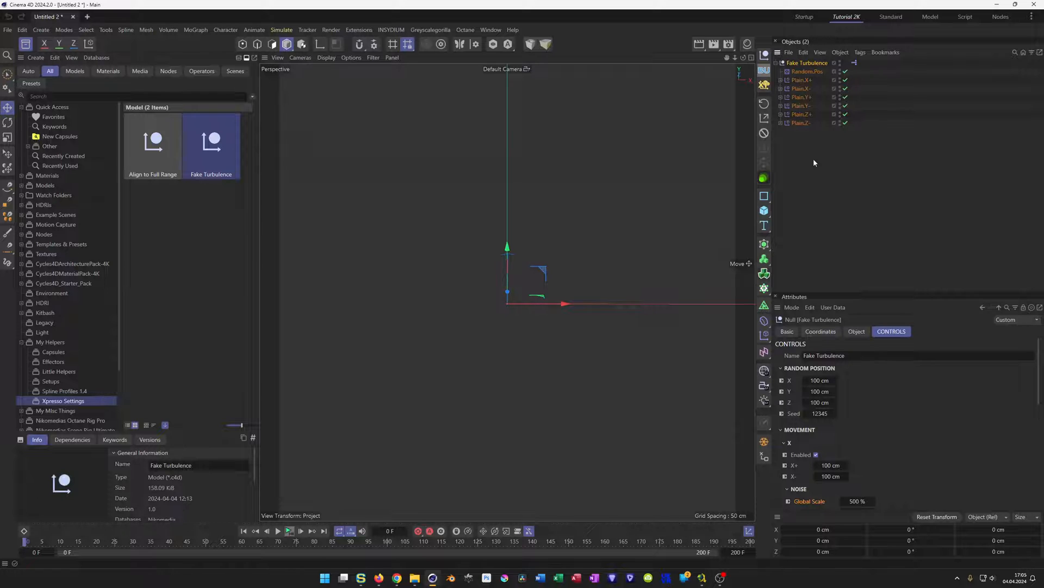
pyautogui.click(777, 63)
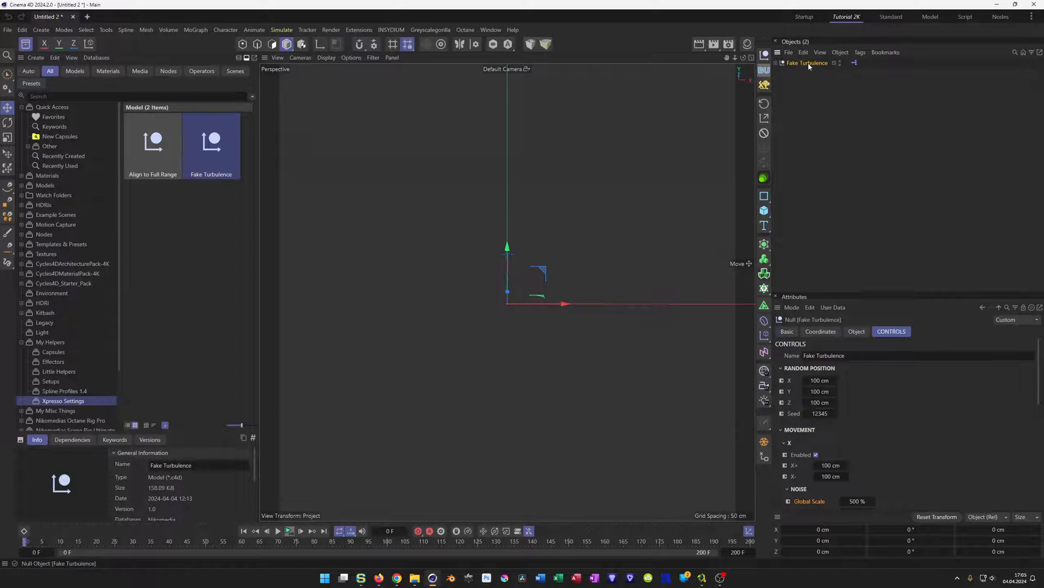
pyautogui.click(777, 63)
pyautogui.click(781, 81)
pyautogui.click(780, 80)
pyautogui.click(781, 63)
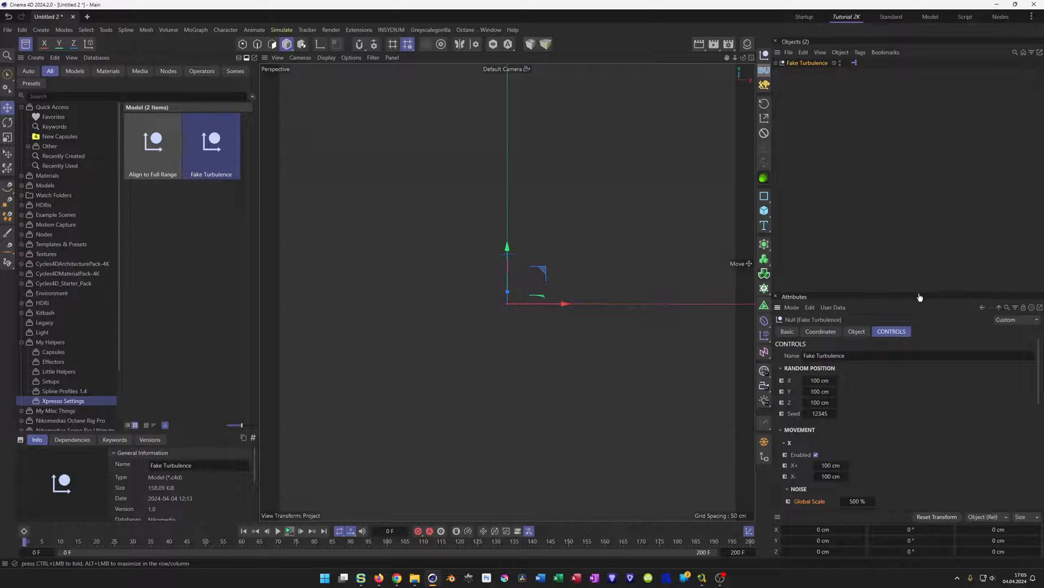
# - Review the Fake Turbulence controls and collapse the Random Position group and the X, Y and Z movement groups
pyautogui.moveTo(920, 292); pyautogui.dragTo(897, 77)
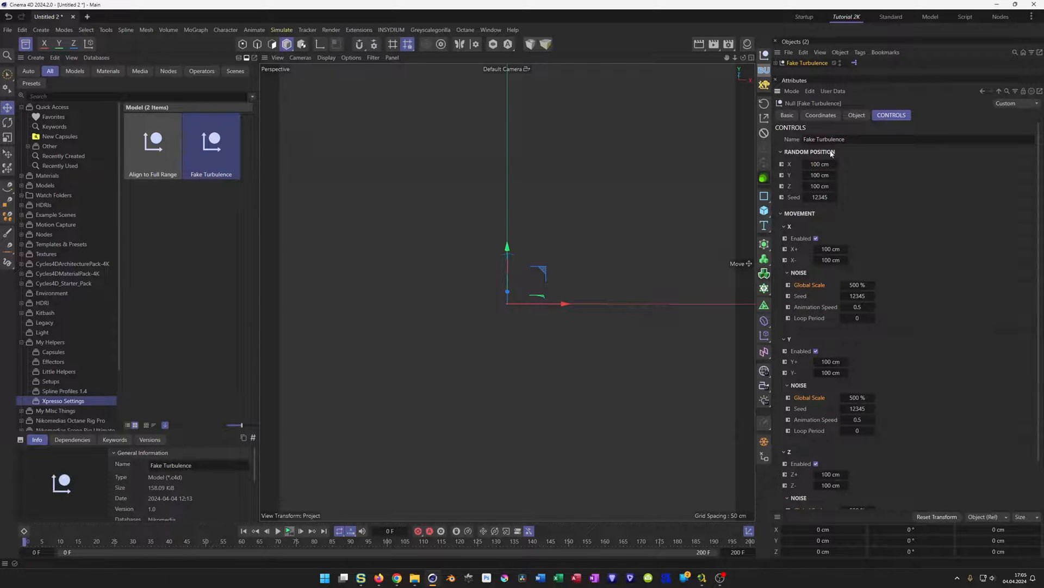
pyautogui.click(782, 153)
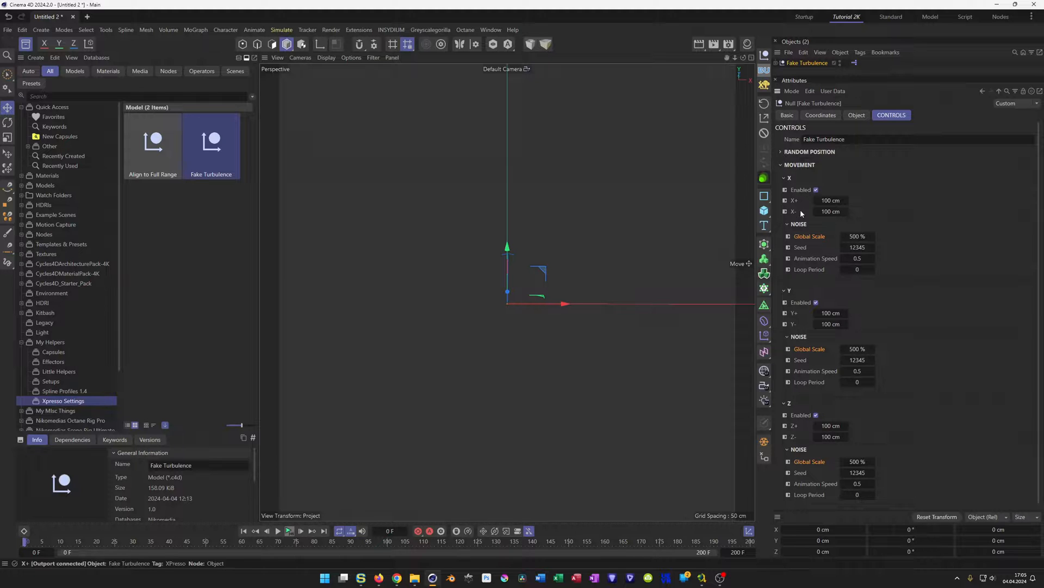
pyautogui.click(785, 178)
pyautogui.click(783, 191)
pyautogui.click(784, 205)
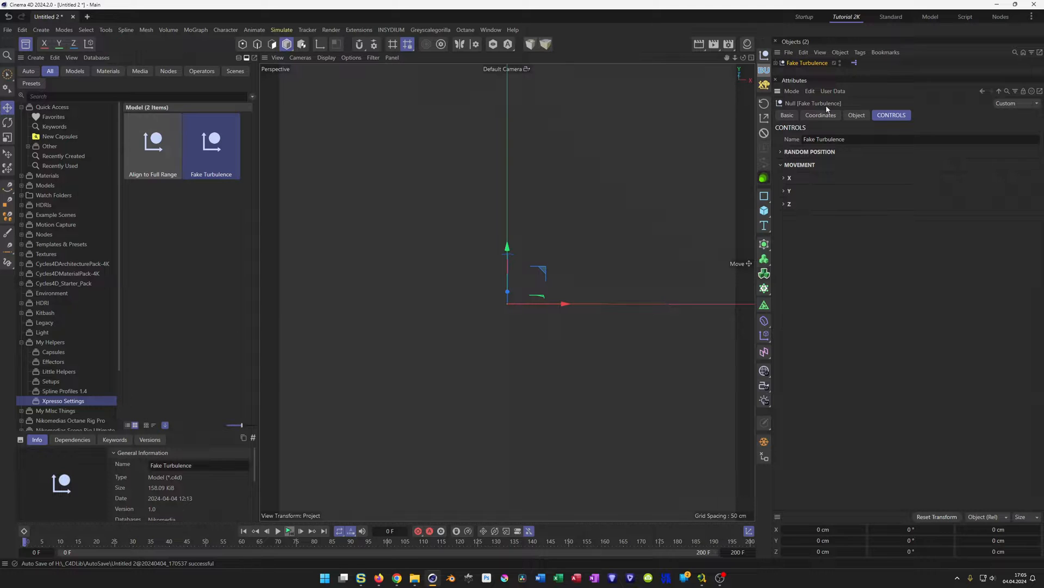
pyautogui.moveTo(885, 75); pyautogui.dragTo(879, 282)
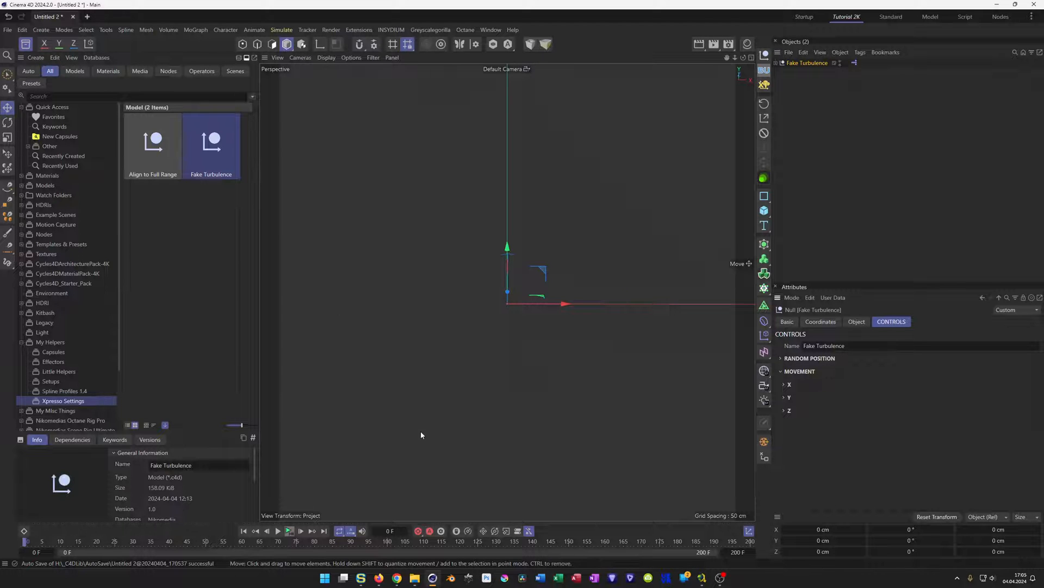
# - Create a cylinder primitive and set its orientation to +Z
pyautogui.click(764, 210)
pyautogui.click(856, 228)
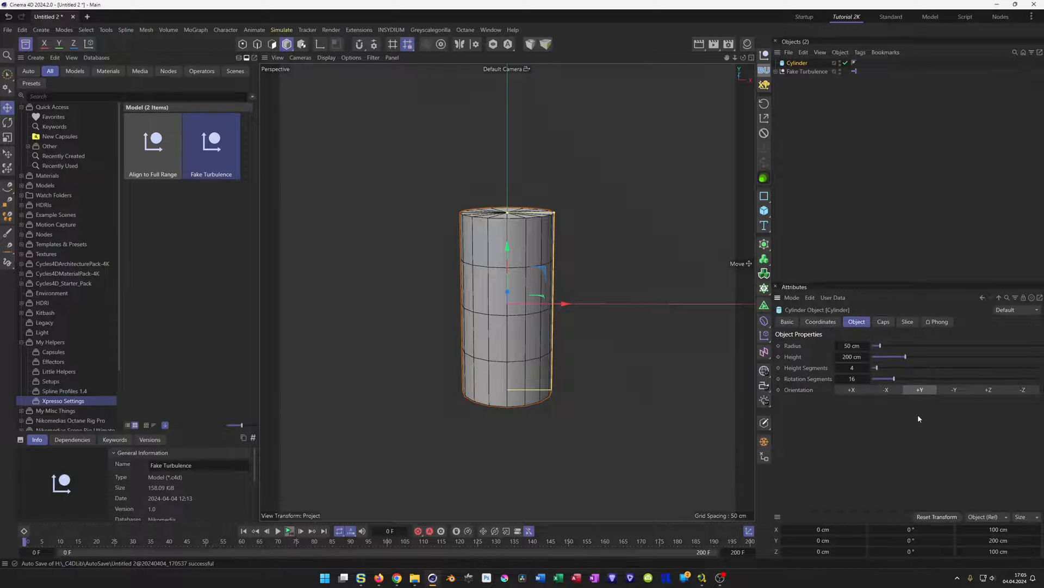
pyautogui.click(992, 392)
pyautogui.keyDown('alt'); pyautogui.moveTo(535, 358); pyautogui.dragTo(501, 338); pyautogui.keyUp('alt')
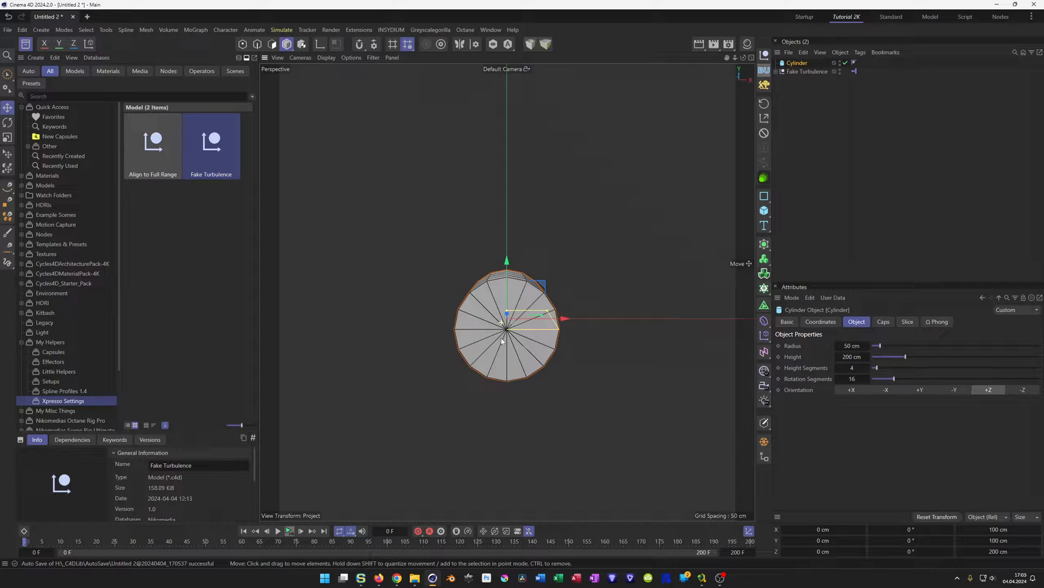
# - Set the cylinder's height to 20 cm, height segments to 1 and rotation segments to 50
pyautogui.click(852, 357)
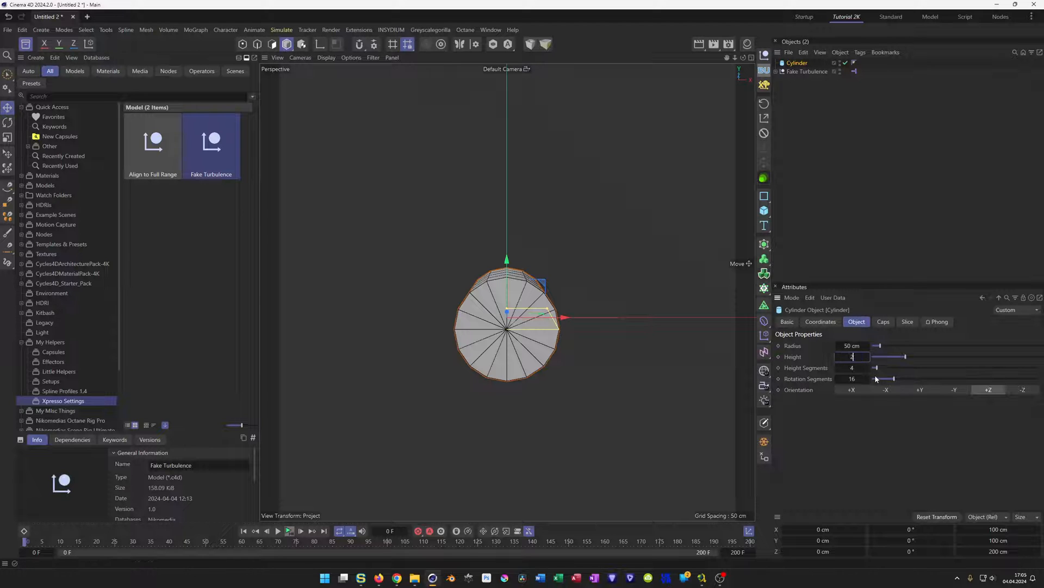
pyautogui.write('20')
pyautogui.press('Tab')
pyautogui.write('1')
pyautogui.press('Tab')
pyautogui.press('Return')
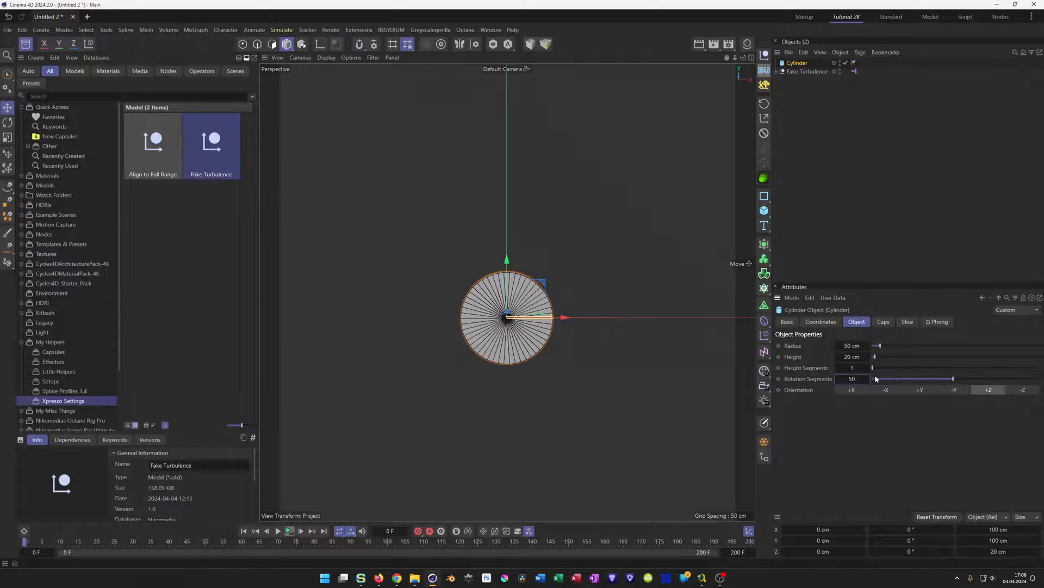
# - Move Fake Turbulence above the cylinder, then put the cylinder in a grid Cloner with counts of 3, 3 and 1
pyautogui.moveTo(794, 71); pyautogui.dragTo(795, 61)
pyautogui.keyDown('alt'); pyautogui.click(764, 288); pyautogui.keyUp('alt')
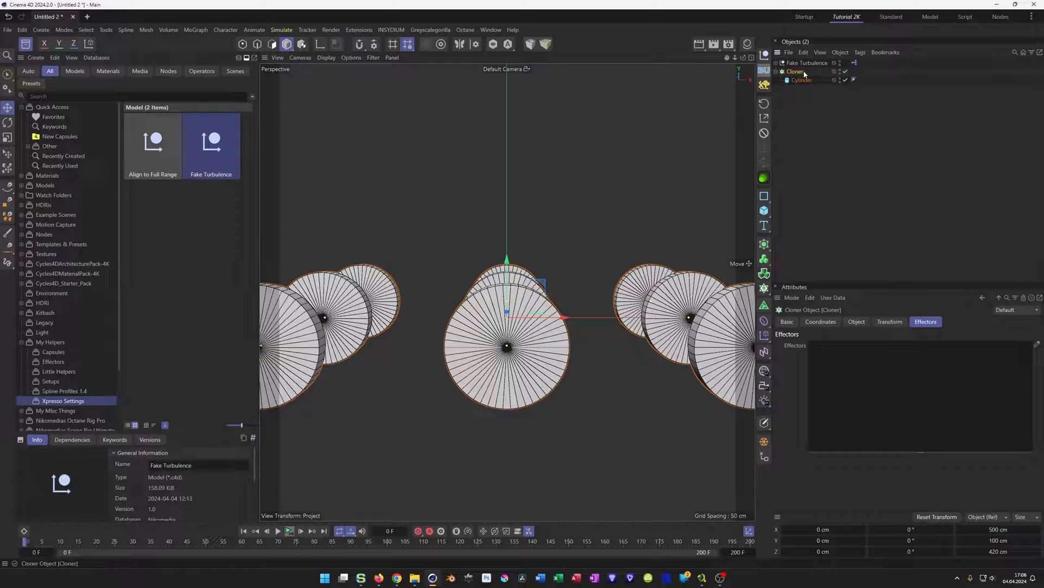
pyautogui.click(858, 322)
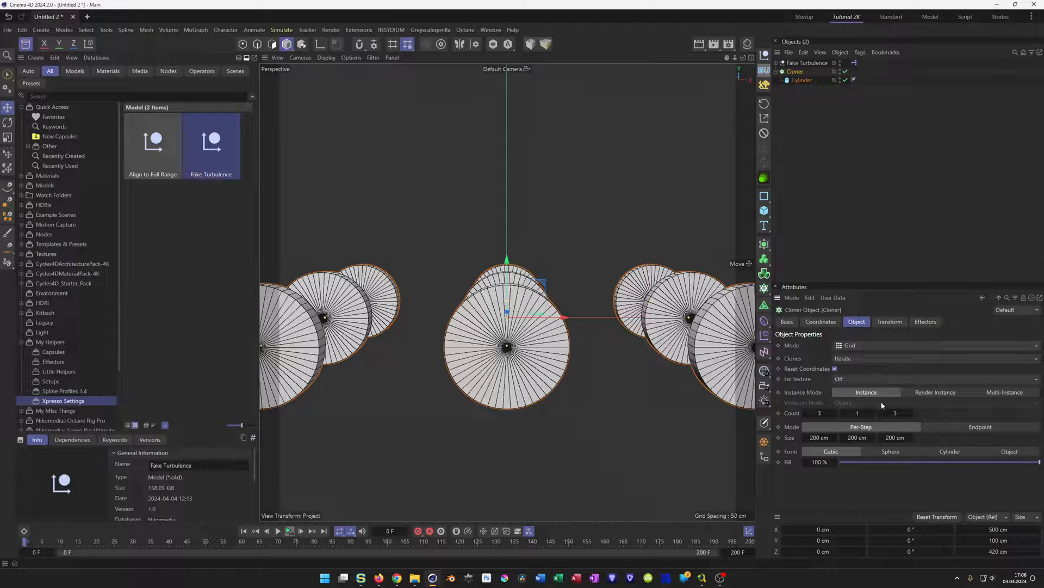
pyautogui.click(900, 414)
pyautogui.write('1')
pyautogui.press('Return')
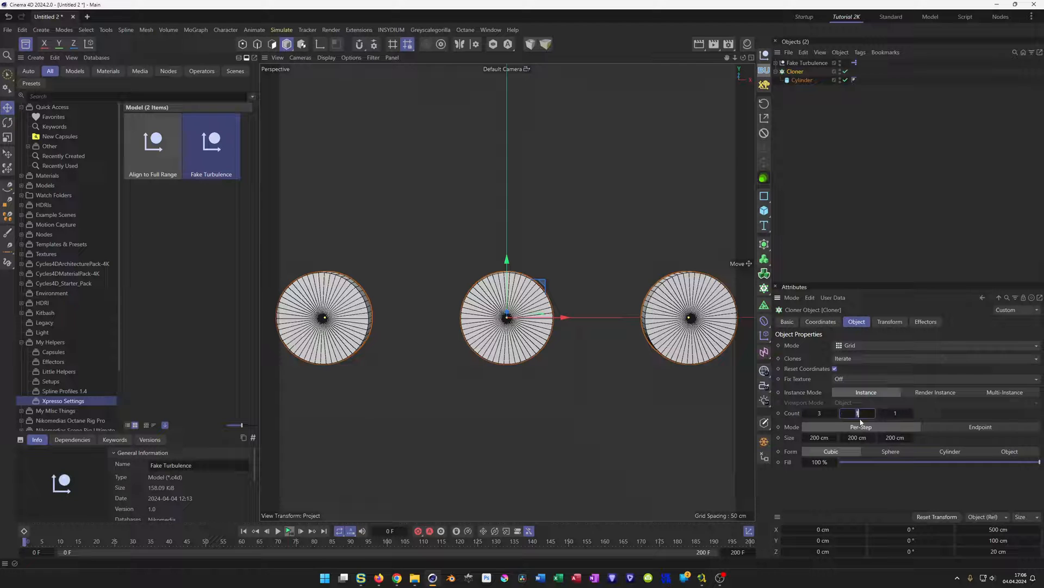
pyautogui.write('3')
pyautogui.press('Return')
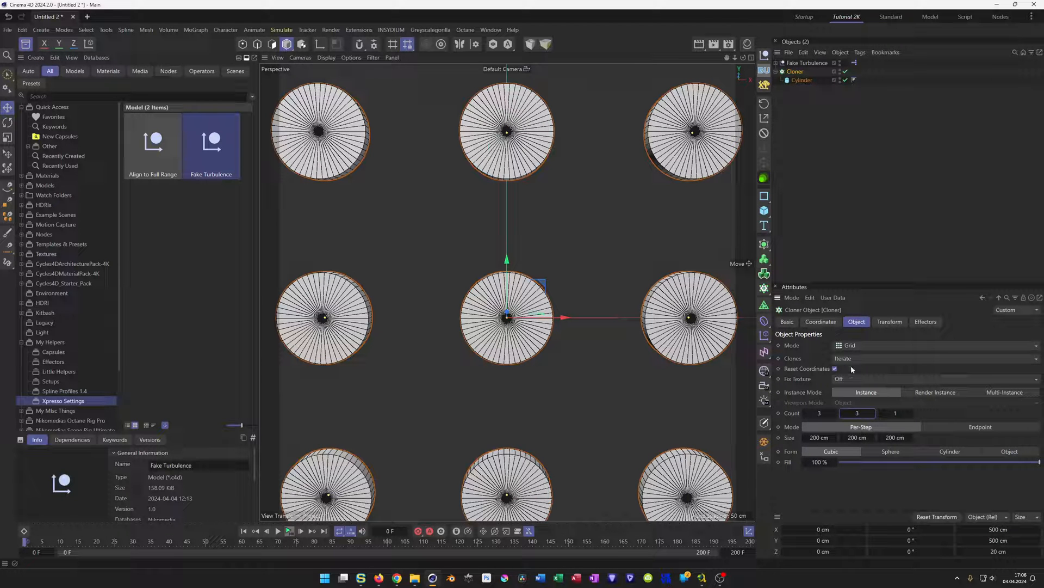
# - Set the Cloner's grid size to 0 cm on all three axes
pyautogui.click(820, 438)
pyautogui.write('0')
pyautogui.press('Tab')
pyautogui.write('0')
pyautogui.press('Tab')
pyautogui.write('0')
pyautogui.press('Return')
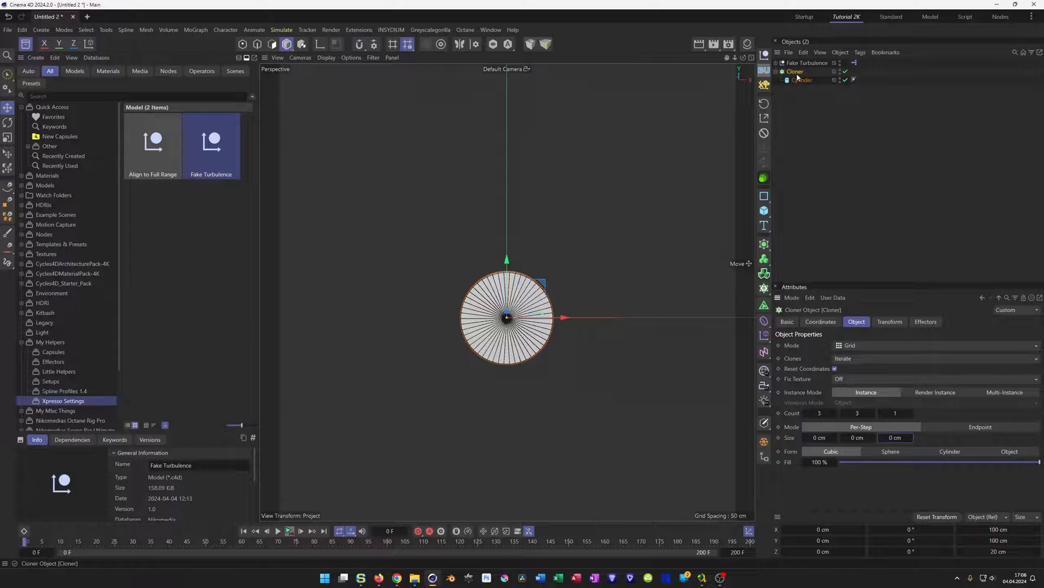
# - Lock the Cloner's attributes and assign Random.Pos and the six Plain effectors from Fake Turbulence to its effectors list
pyautogui.click(926, 322)
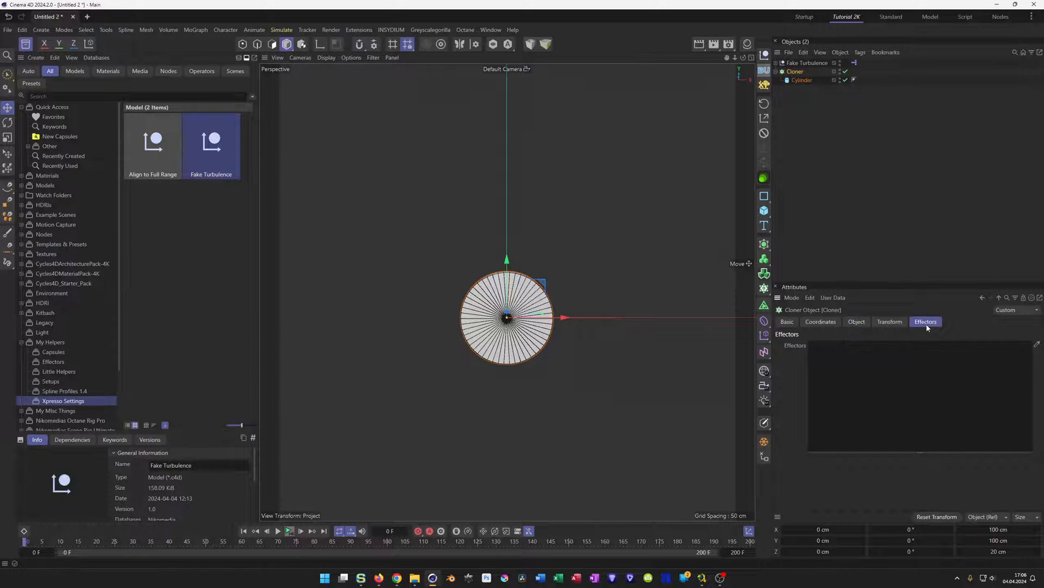
pyautogui.click(777, 63)
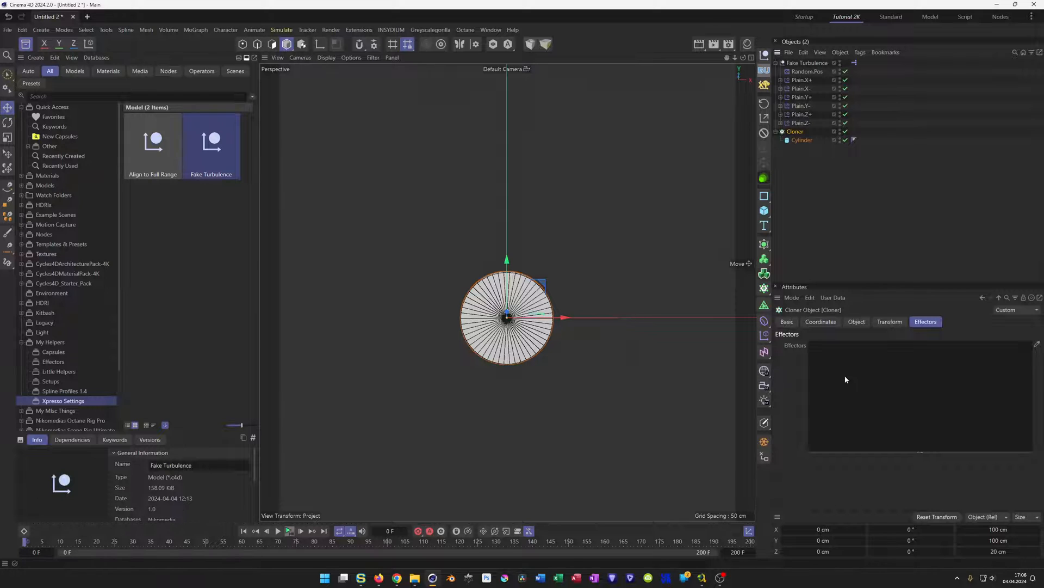
pyautogui.click(1024, 299)
pyautogui.click(807, 63)
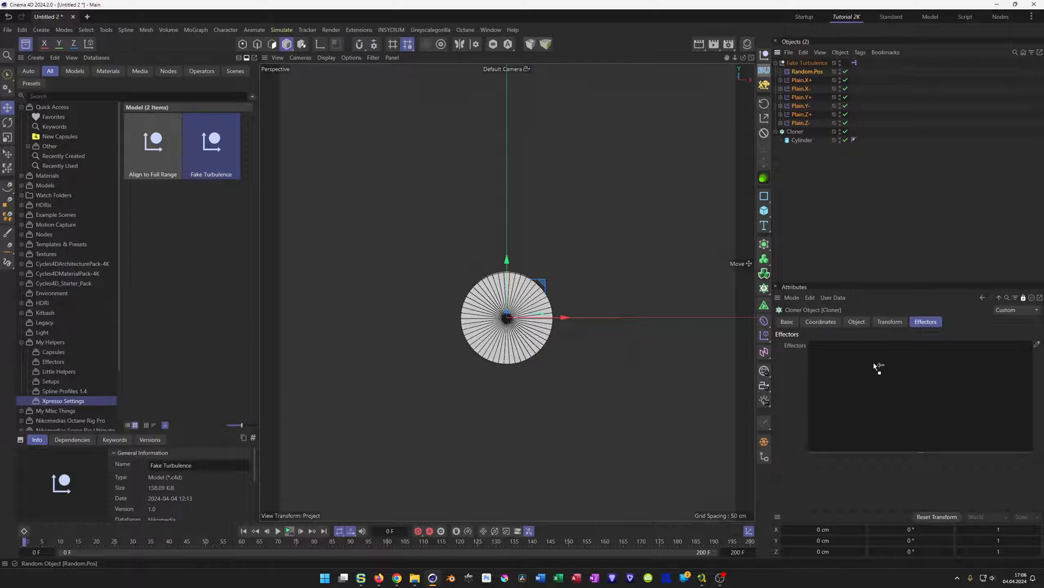
pyautogui.moveTo(878, 362); pyautogui.dragTo(869, 414)
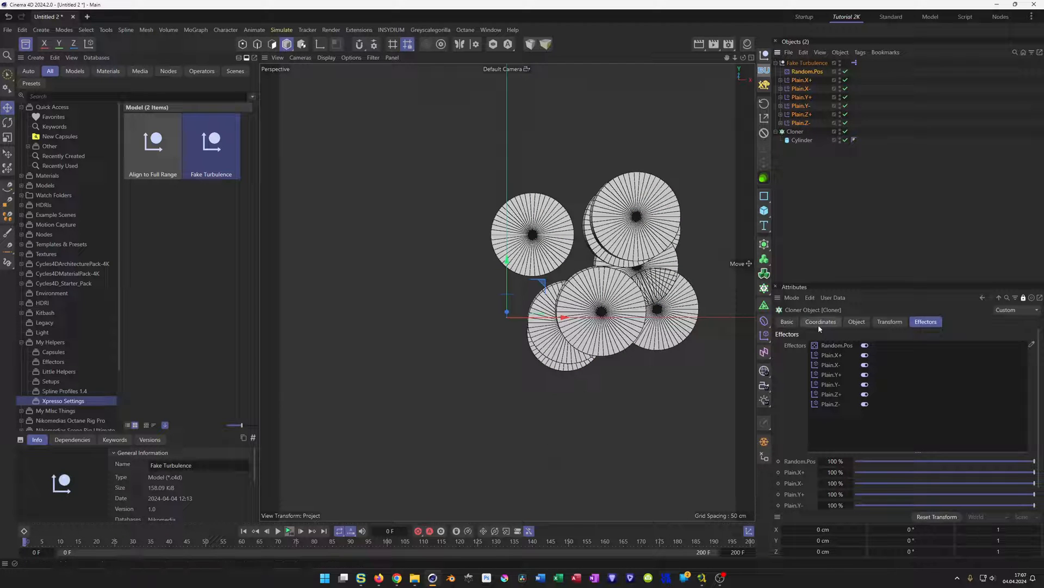
# - Unlock the attributes and set Fake Turbulence's random position to X -231 cm, Y 185 cm and Z 0 cm
pyautogui.click(857, 321)
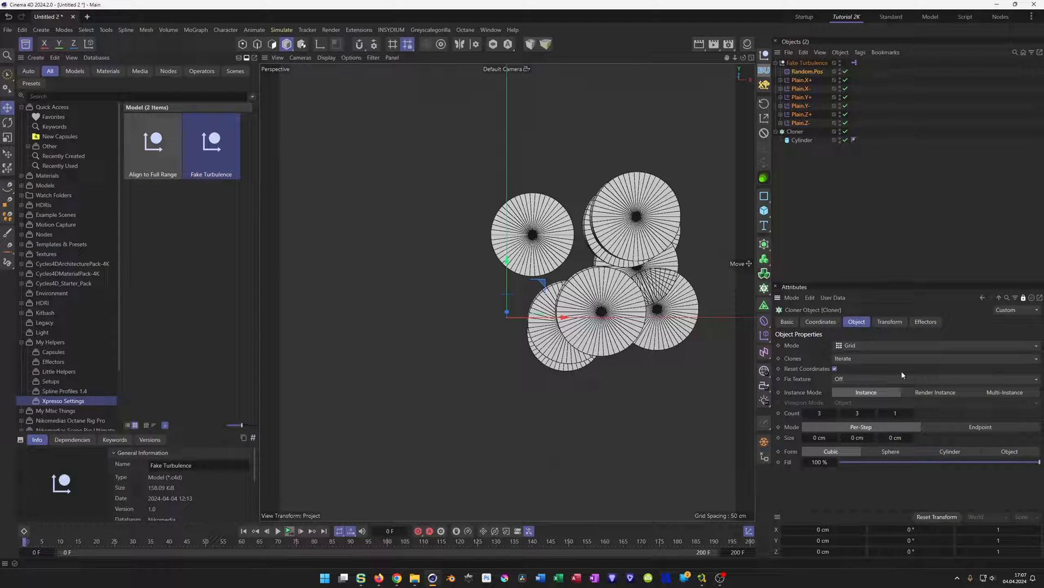
pyautogui.click(776, 63)
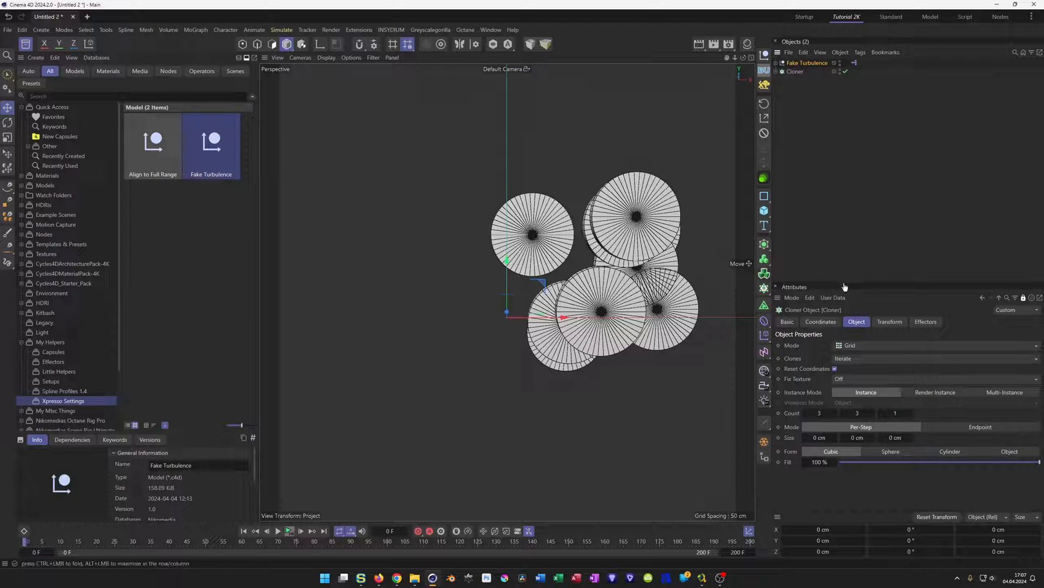
pyautogui.moveTo(848, 281); pyautogui.dragTo(839, 130)
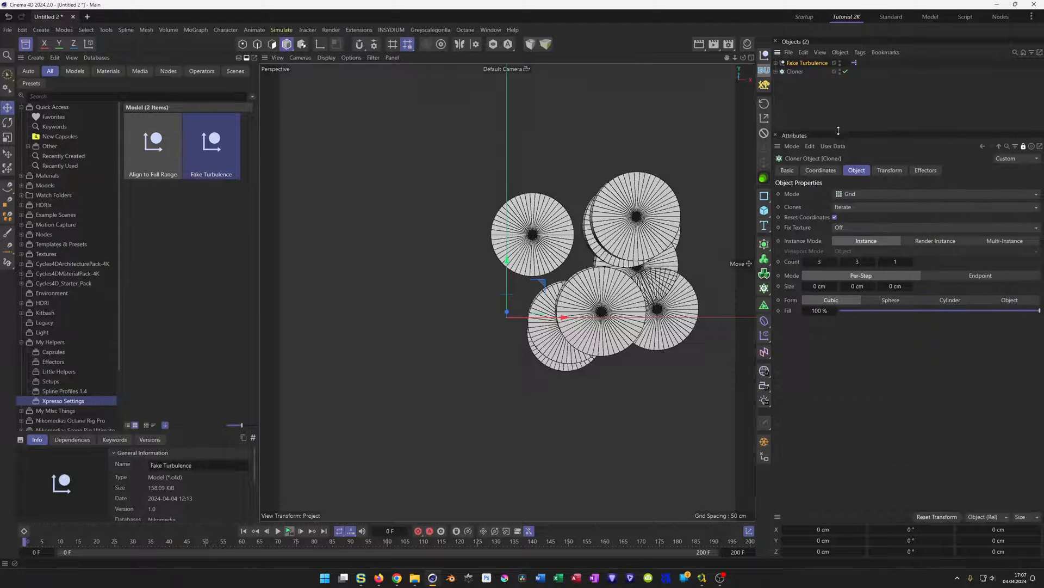
pyautogui.click(1024, 147)
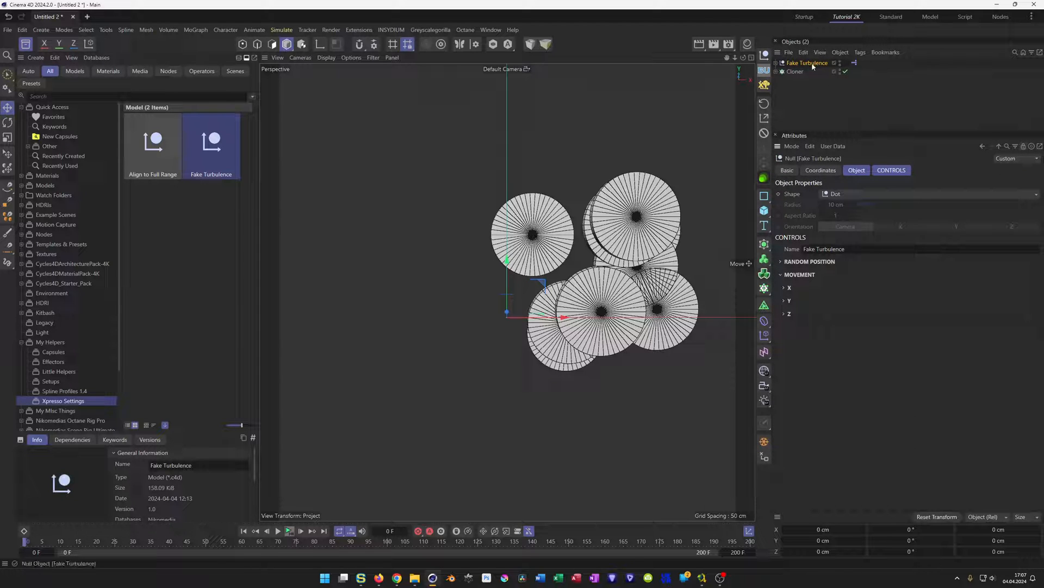
pyautogui.click(893, 171)
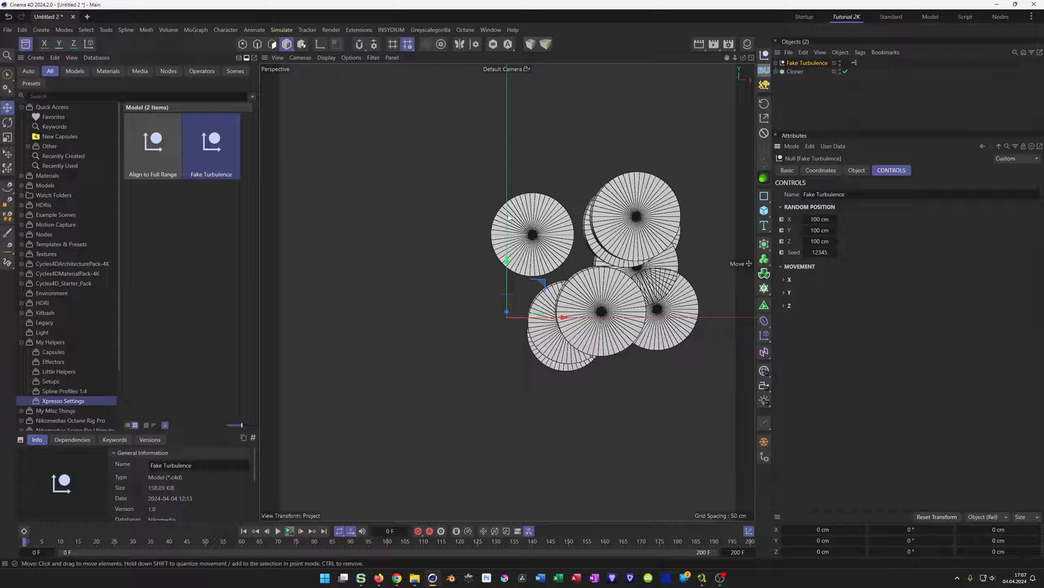
pyautogui.moveTo(820, 218); pyautogui.dragTo(778, 218)
pyautogui.moveTo(749, 263); pyautogui.dragTo(829, 234)
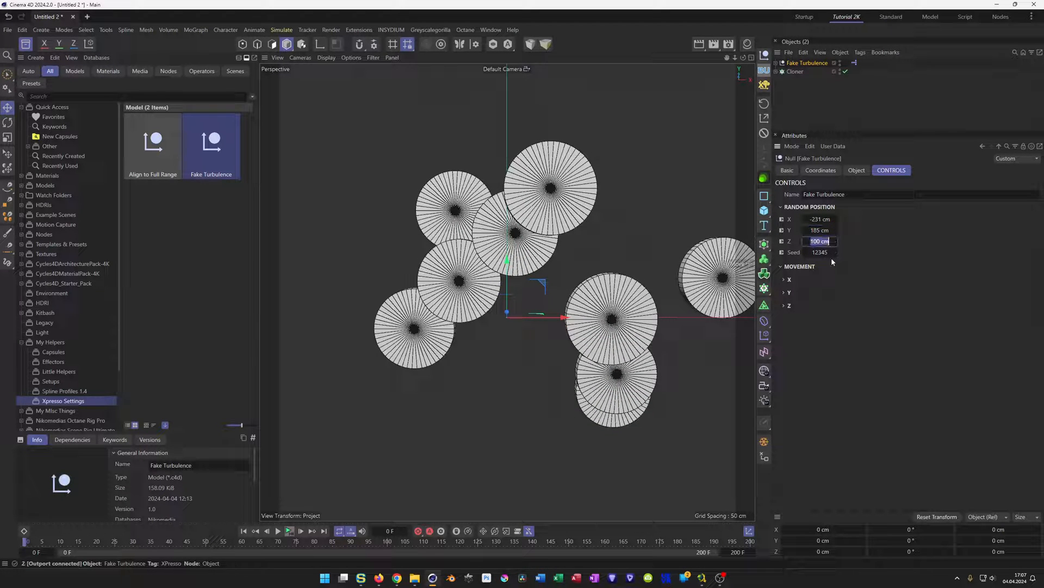
pyautogui.press('Return')
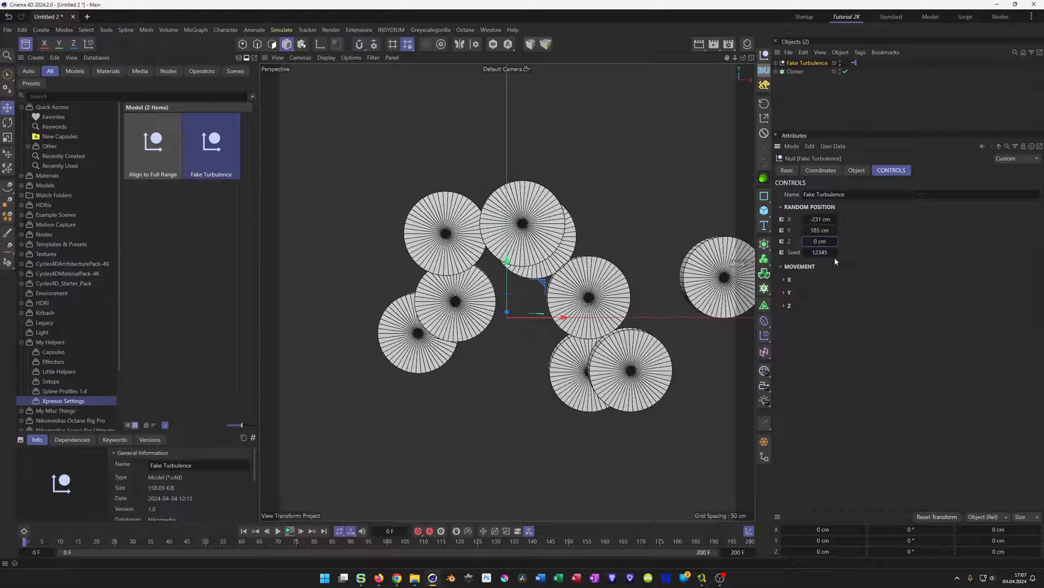
# - Disable Fake Turbulence's movement along the Z axis and check the clones in the viewport
pyautogui.moveTo(505, 284)
pyautogui.keyDown('alt'); pyautogui.mouseDown()
pyautogui.moveTo(501, 276)
pyautogui.moveTo(519, 292)
pyautogui.mouseUp(); pyautogui.keyUp('alt')
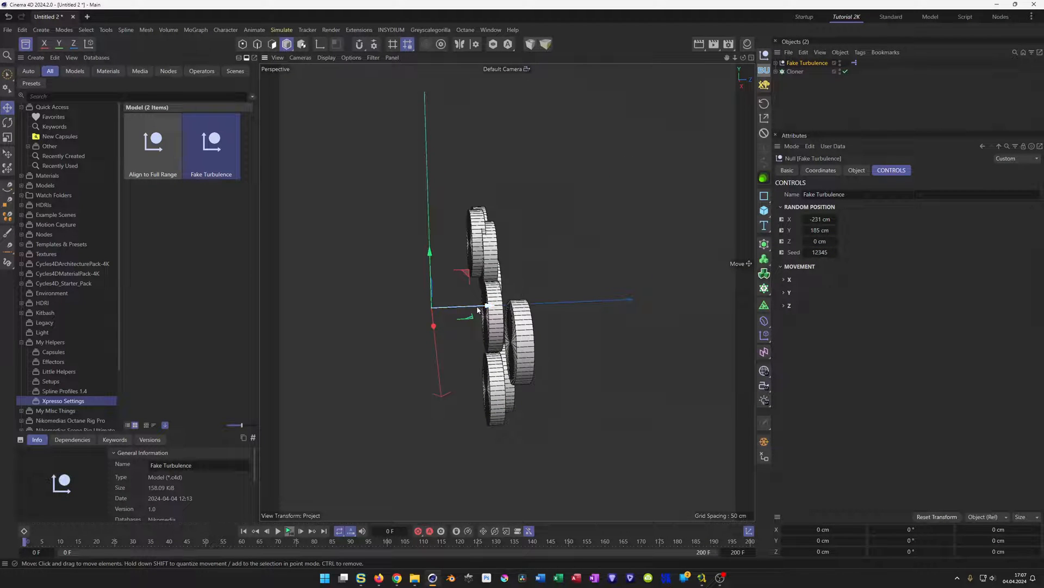
pyautogui.keyDown('alt'); pyautogui.moveTo(481, 259); pyautogui.dragTo(746, 345); pyautogui.keyUp('alt')
pyautogui.click(785, 307)
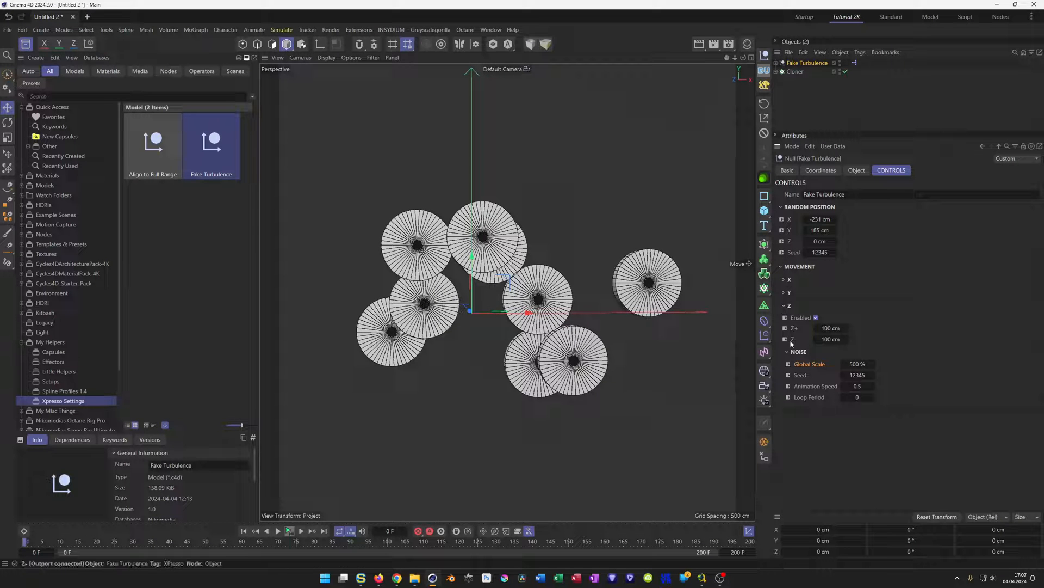
pyautogui.click(816, 318)
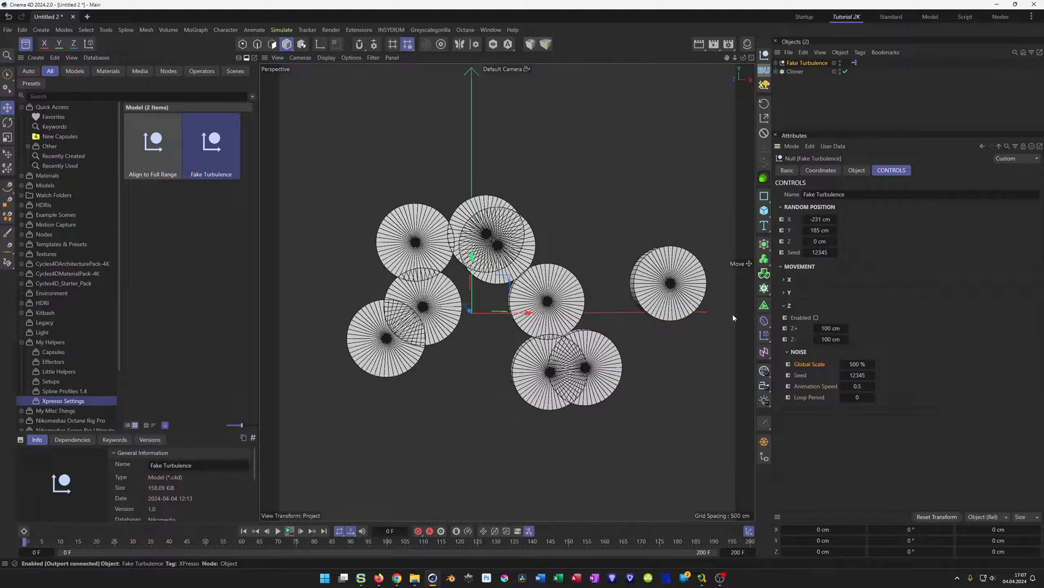
pyautogui.keyDown('alt'); pyautogui.moveTo(816, 317); pyautogui.dragTo(696, 259); pyautogui.keyUp('alt')
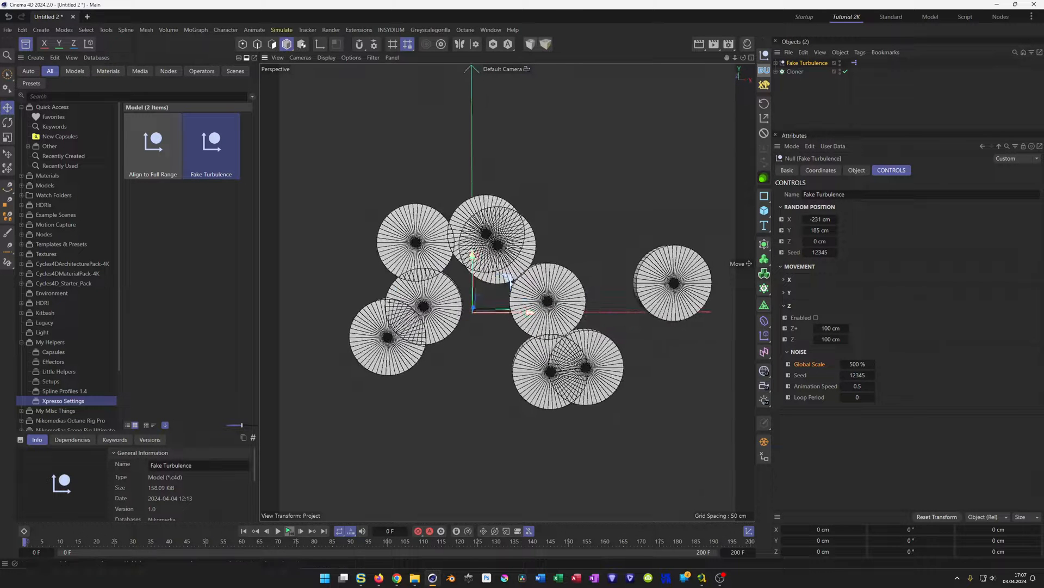
pyautogui.click(785, 307)
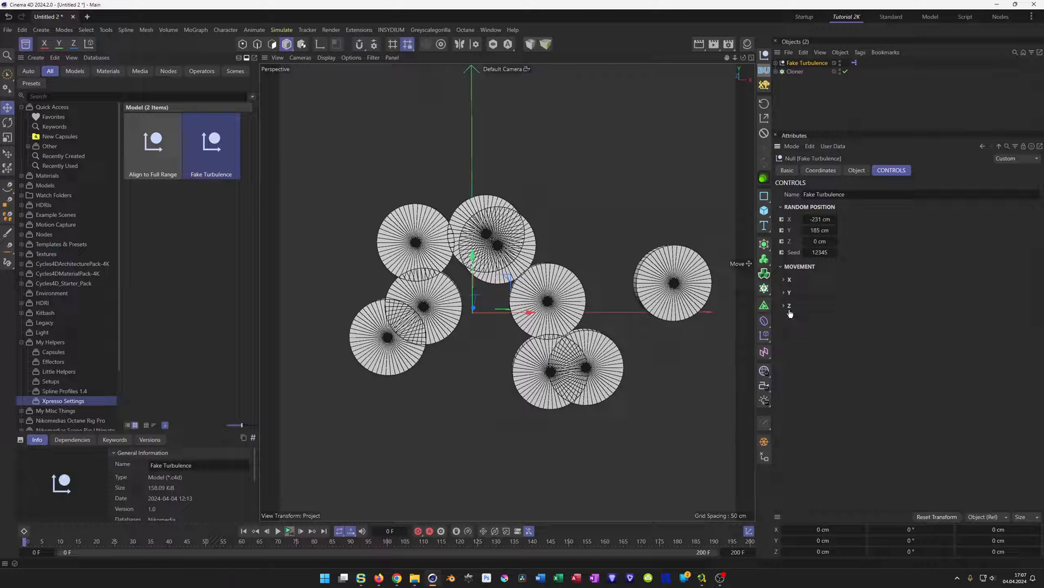
# - Play the animation and set Fake Turbulence's X movement range to X+ 243 cm and X- -196 cm
pyautogui.click(785, 280)
pyautogui.click(785, 389)
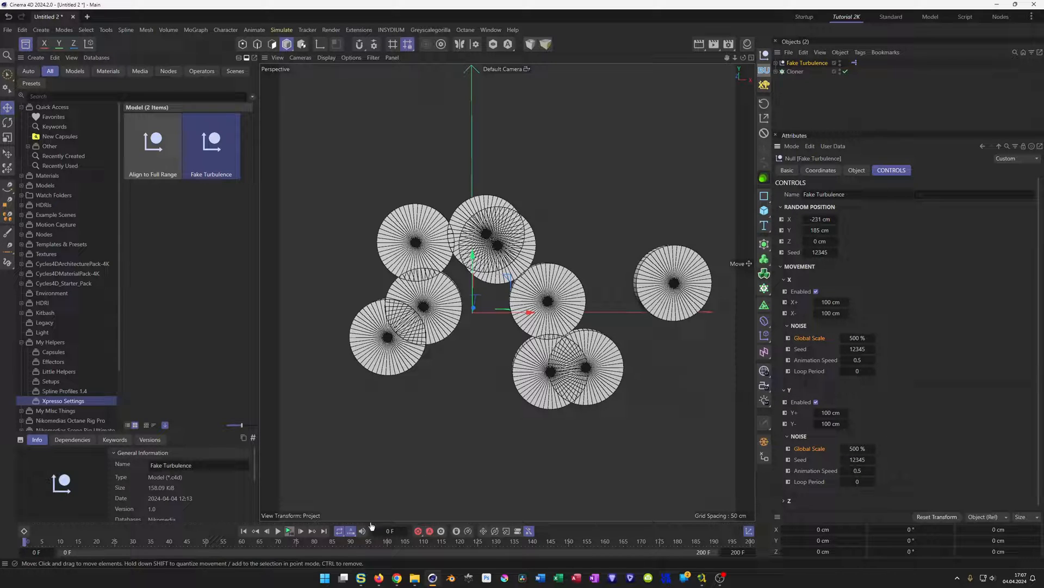
pyautogui.click(290, 531)
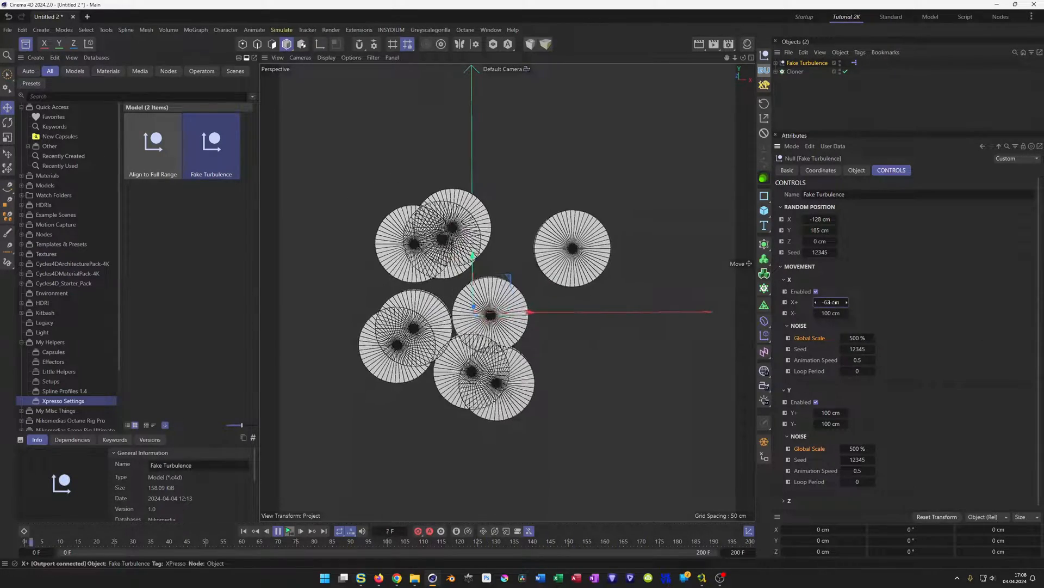
pyautogui.moveTo(831, 302); pyautogui.dragTo(794, 312)
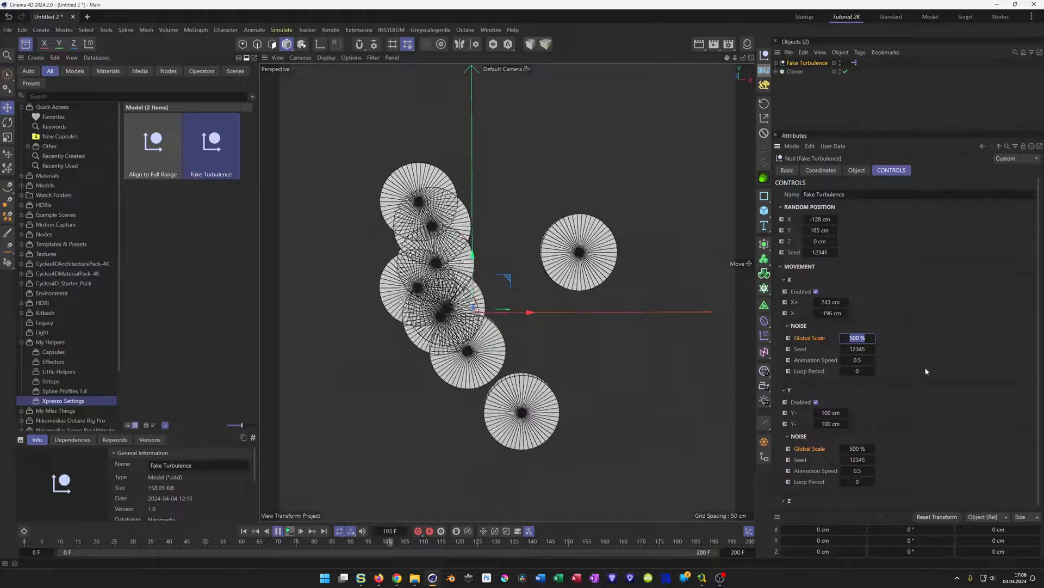
# - Try a 50% noise Global Scale for X and Y movement, then set both to 1000% with a Loop Period of 8
pyautogui.write('50')
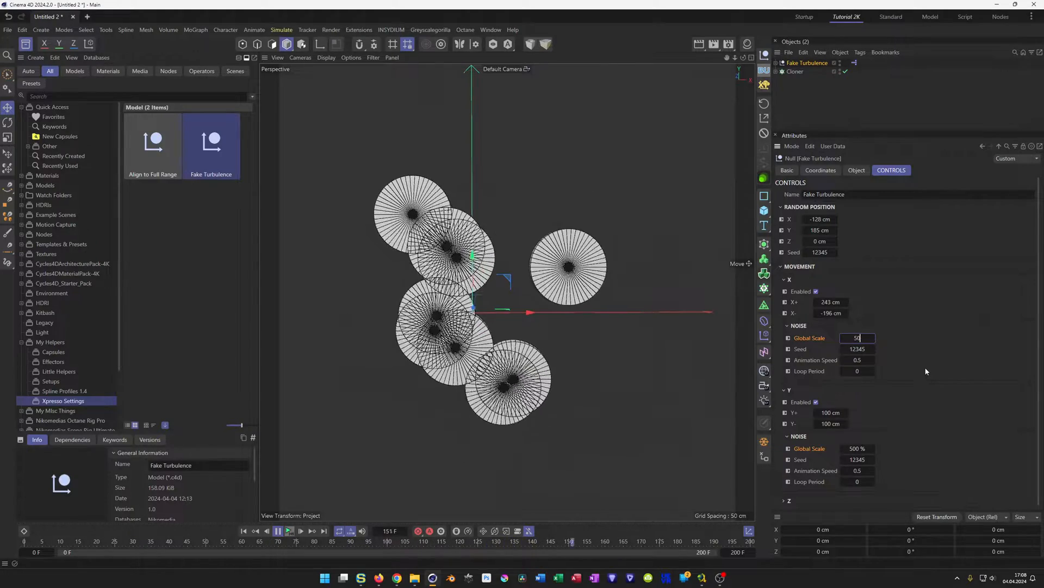
pyautogui.press('Return')
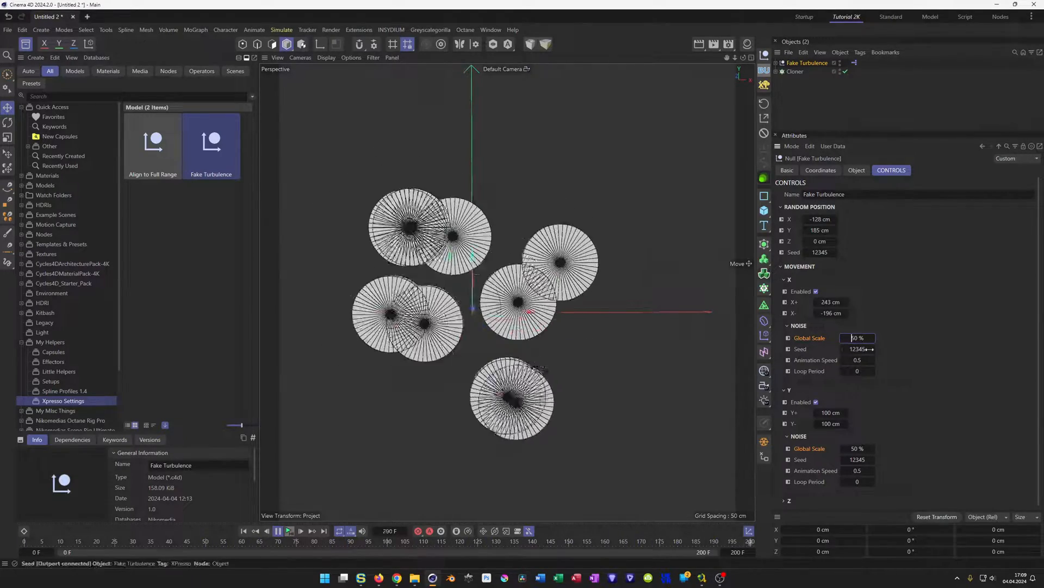
pyautogui.write('1000')
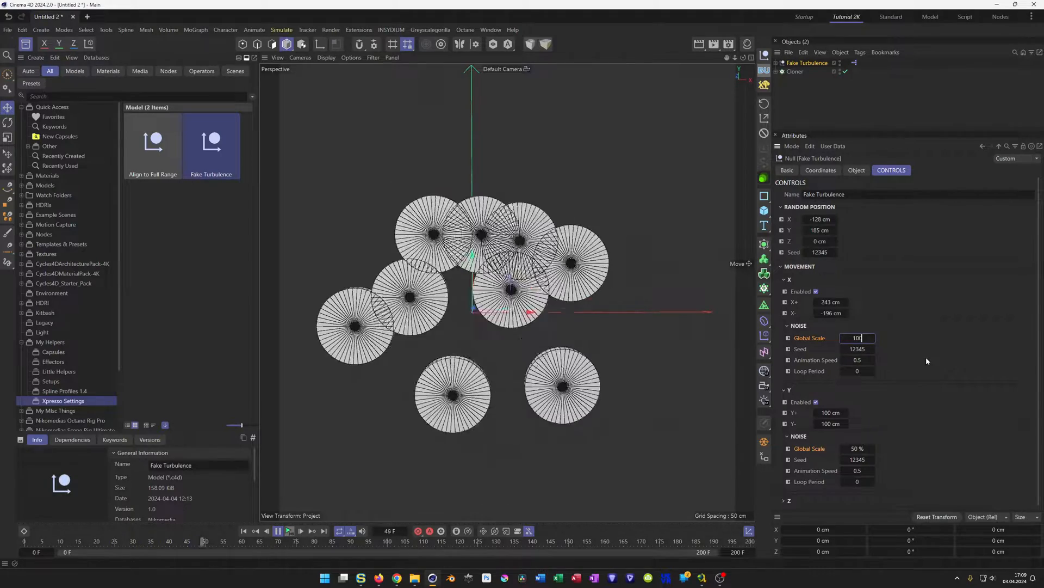
pyautogui.press('Return')
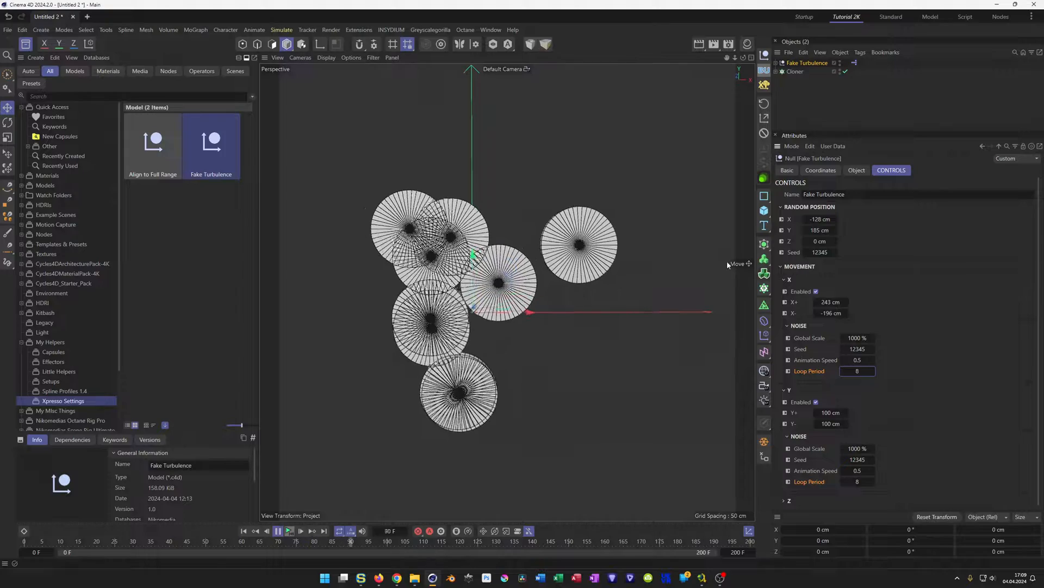
# - Set the random position's seed to 12354, its X to -149 cm and its Y to 113 cm
pyautogui.click(837, 254)
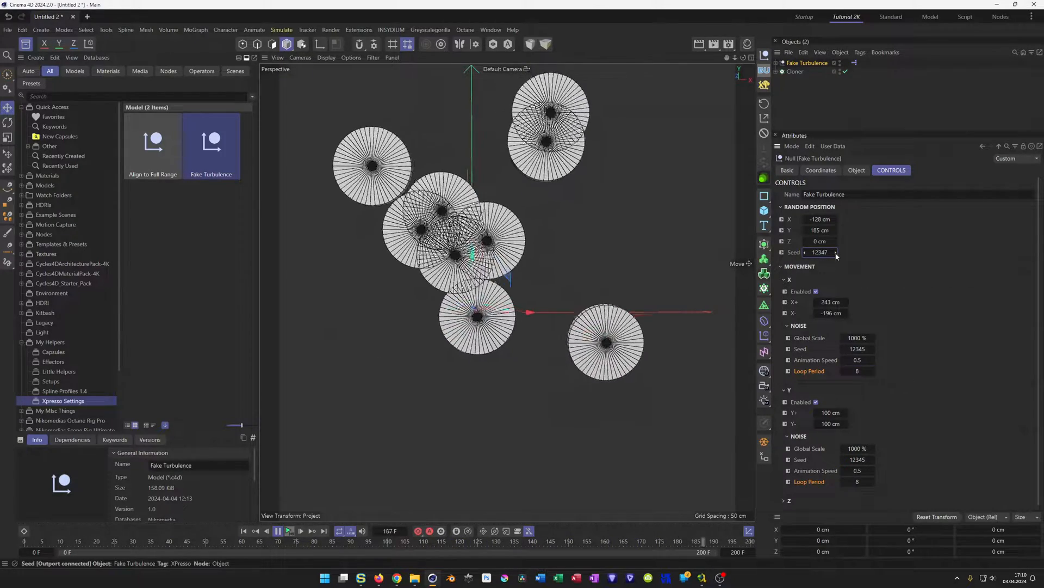
pyautogui.click(837, 253)
pyautogui.click(837, 253)
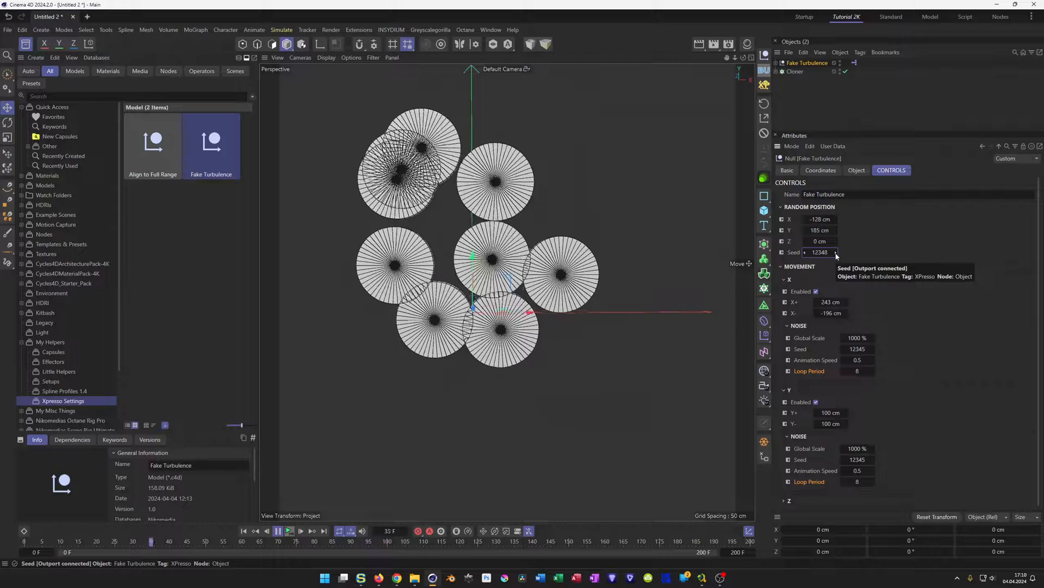
pyautogui.click(836, 254)
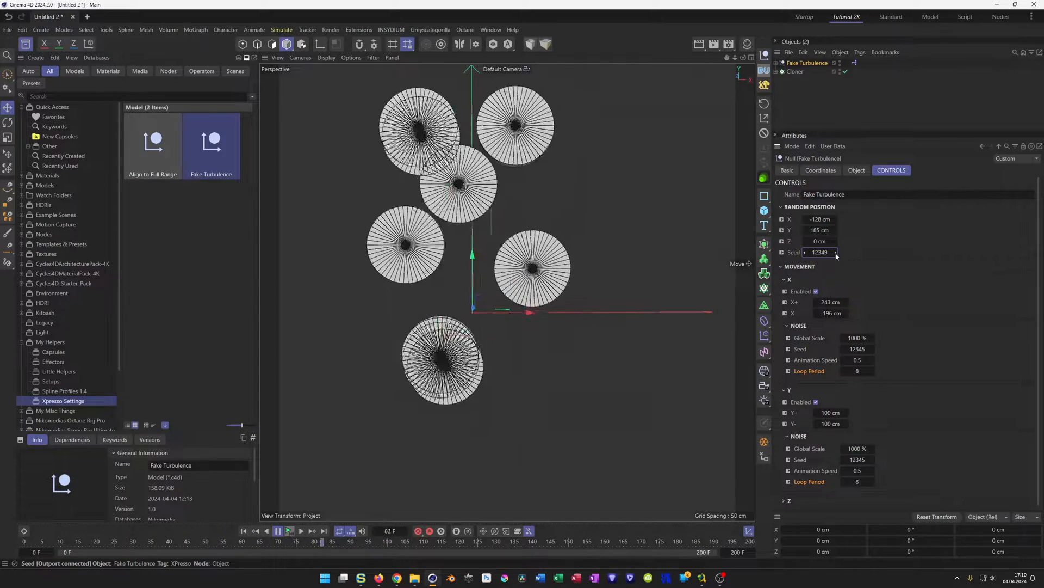
pyautogui.click(836, 253)
pyautogui.click(837, 254)
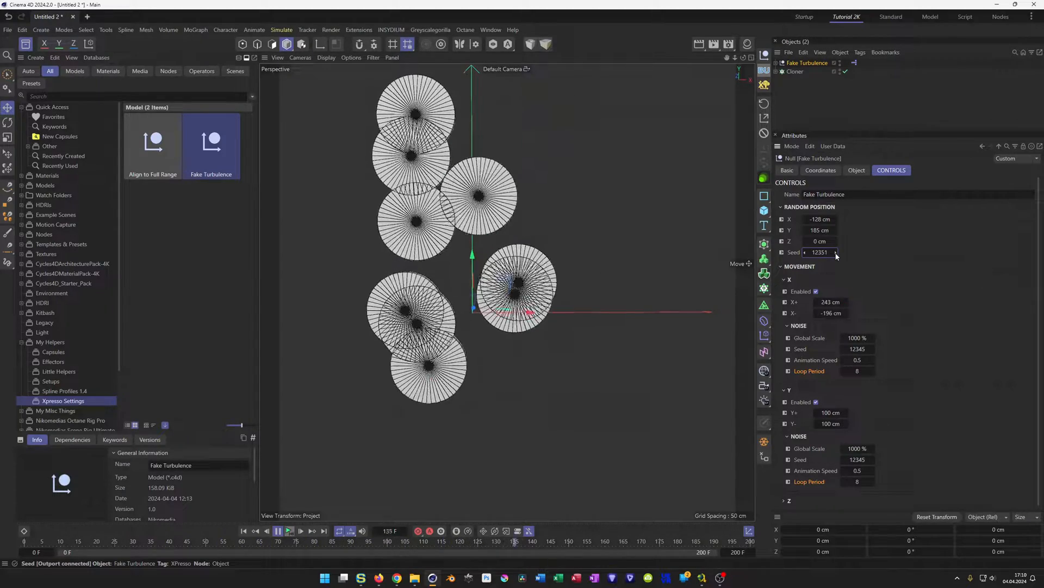
pyautogui.click(837, 254)
pyautogui.click(837, 253)
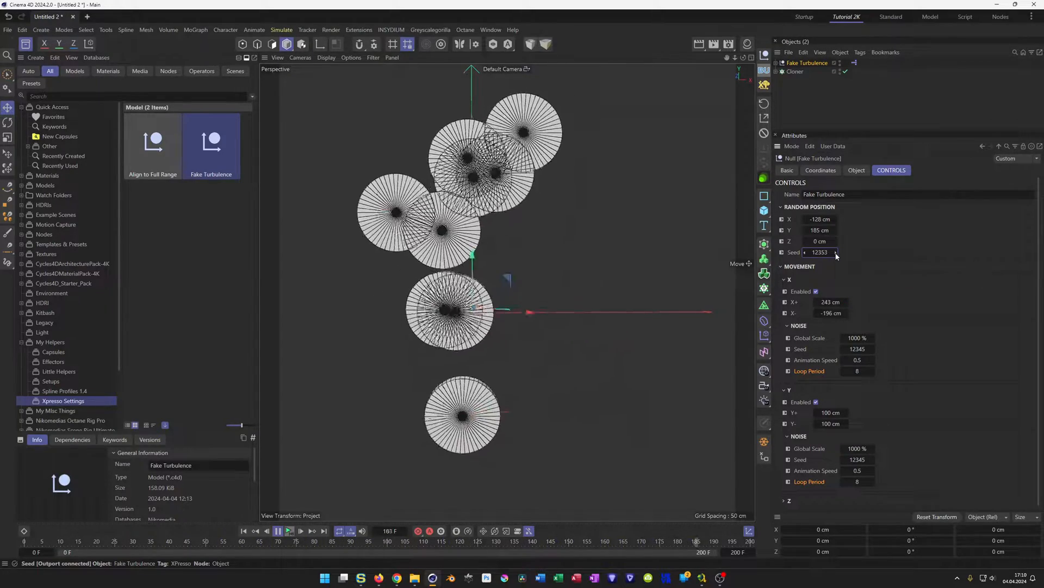
pyautogui.click(836, 253)
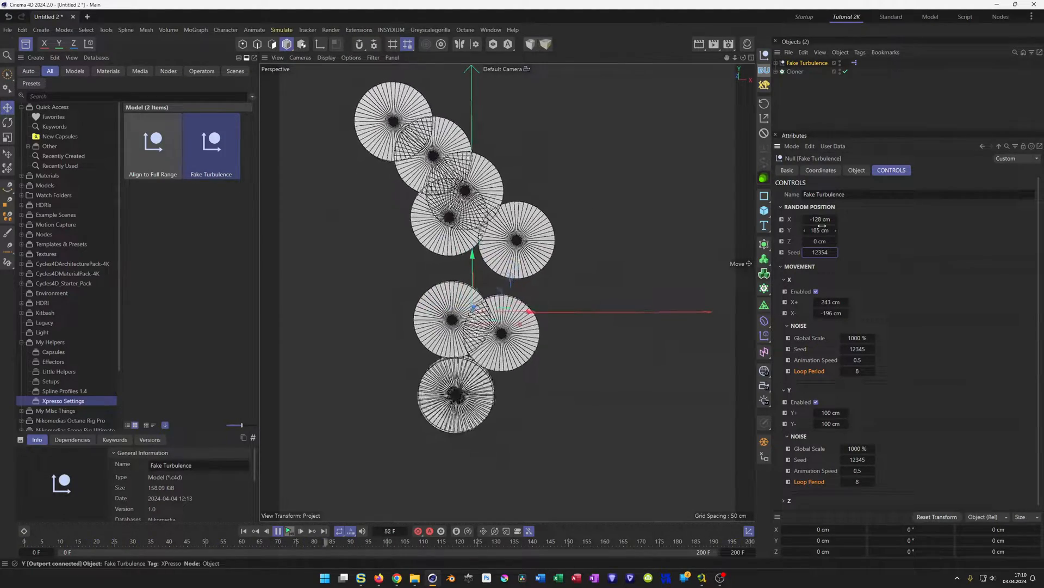
pyautogui.moveTo(820, 218); pyautogui.dragTo(800, 230)
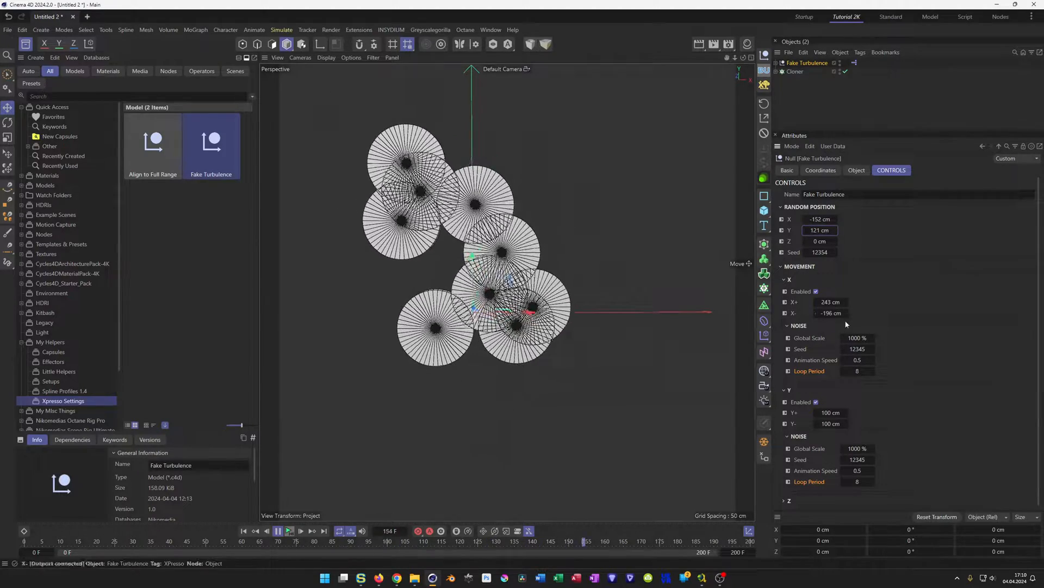
# - Set the movement ranges X- to -214 cm, Y+ to 234 cm and Y- to -178 cm
pyautogui.moveTo(830, 423); pyautogui.dragTo(827, 423)
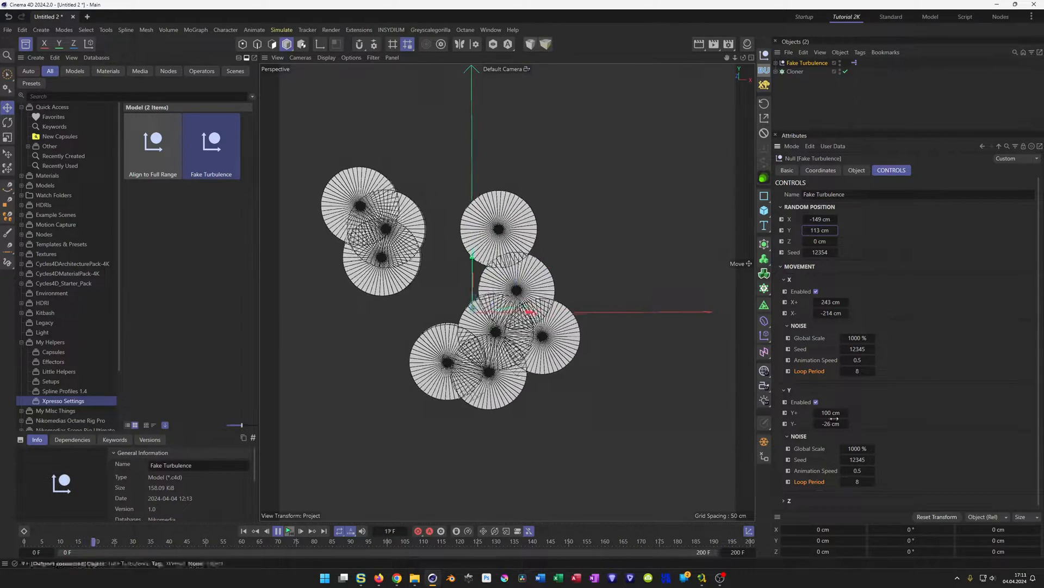
pyautogui.moveTo(830, 414)
pyautogui.mouseDown()
pyautogui.moveTo(870, 413)
pyautogui.moveTo(840, 413)
pyautogui.mouseUp()
pyautogui.moveTo(831, 423)
pyautogui.mouseDown()
pyautogui.moveTo(772, 423)
pyautogui.moveTo(822, 416)
pyautogui.mouseUp()
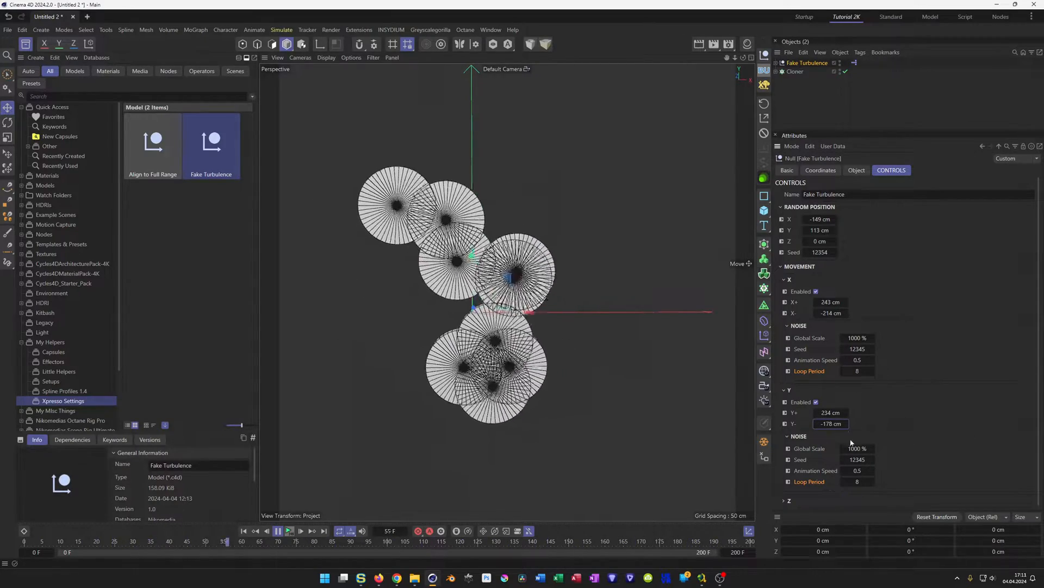
# - Set the noise Global Scale of both X and Y movement to 2000%
pyautogui.click(857, 337)
pyautogui.press('Return')
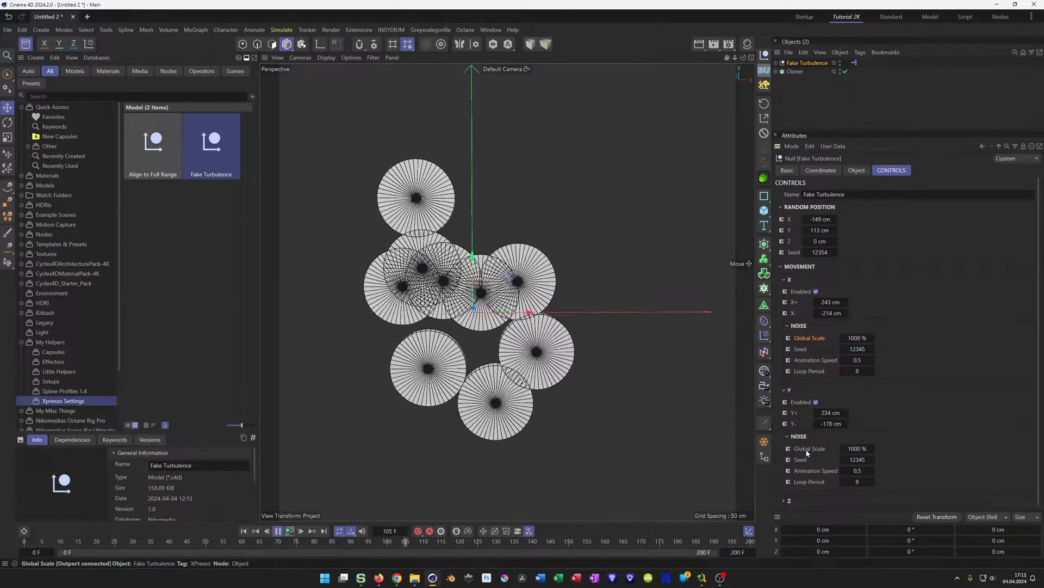
pyautogui.click(858, 338)
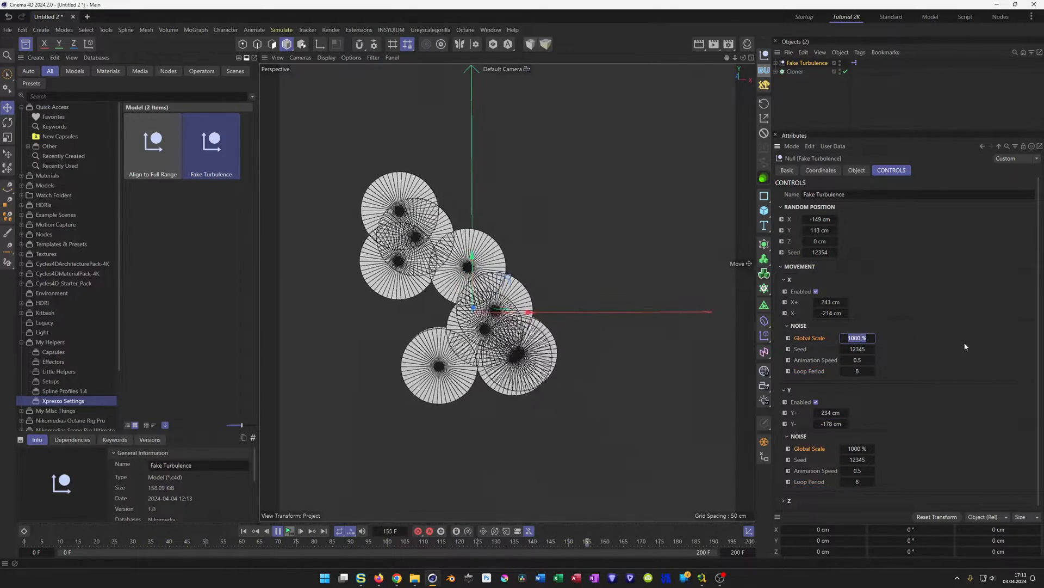
pyautogui.write('2000')
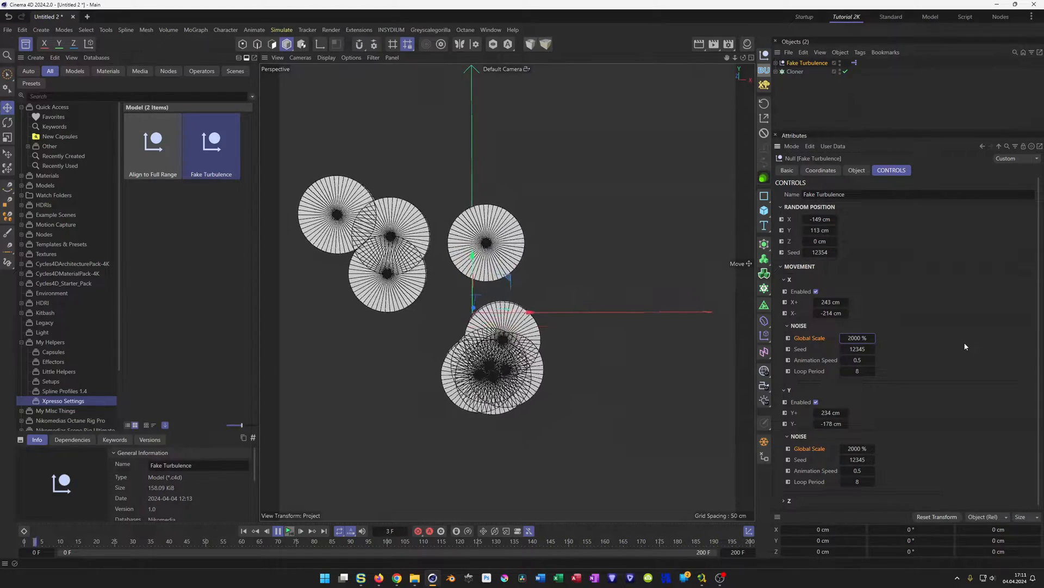
# - Step through random position seeds up to 12371 to vary the clones' arrangement
pyautogui.click(836, 252)
pyautogui.click(836, 252)
pyautogui.click(836, 252)
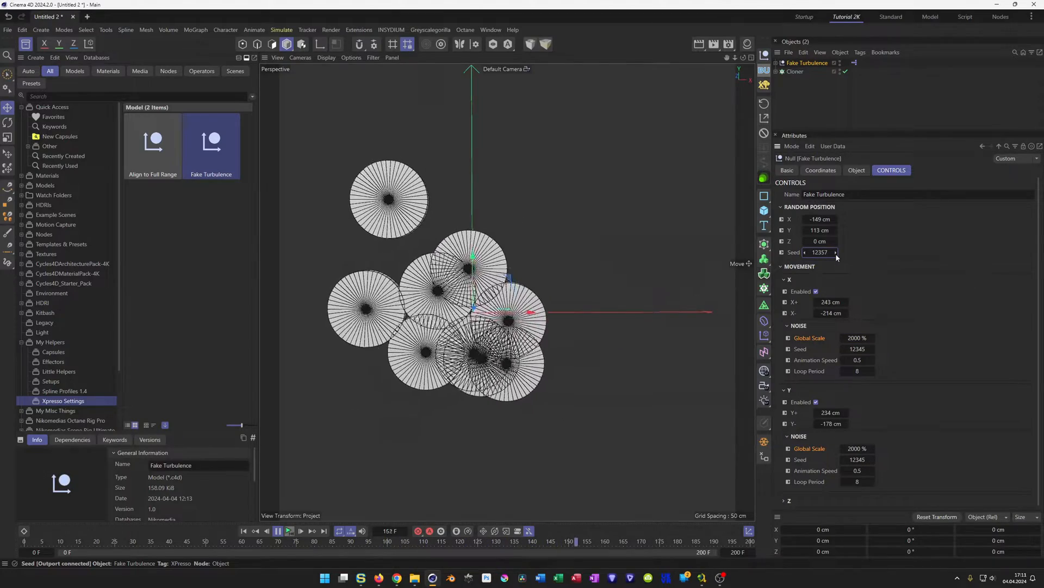
pyautogui.click(836, 253)
pyautogui.click(836, 252)
pyautogui.click(836, 253)
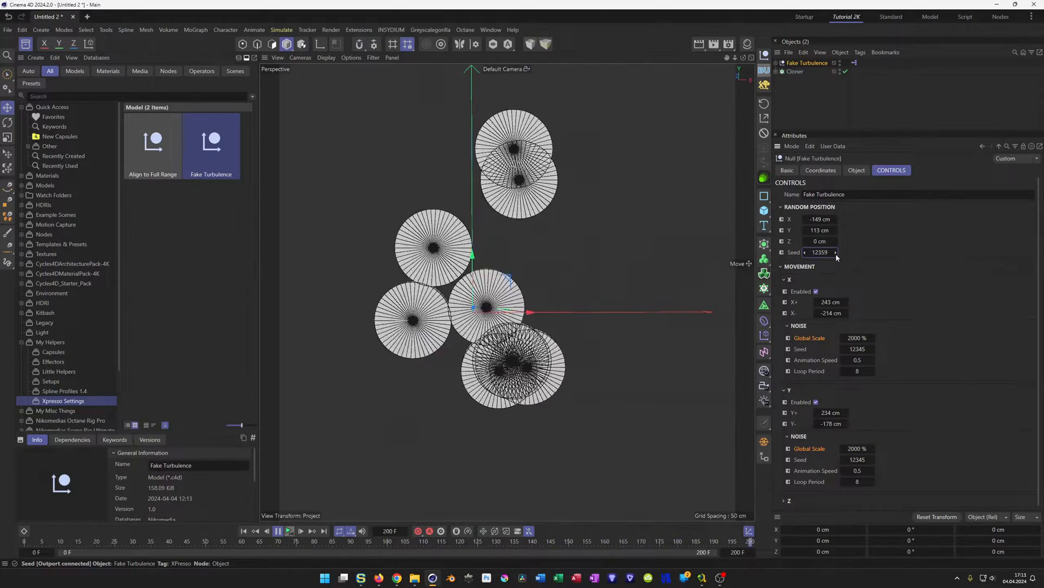
pyautogui.click(836, 253)
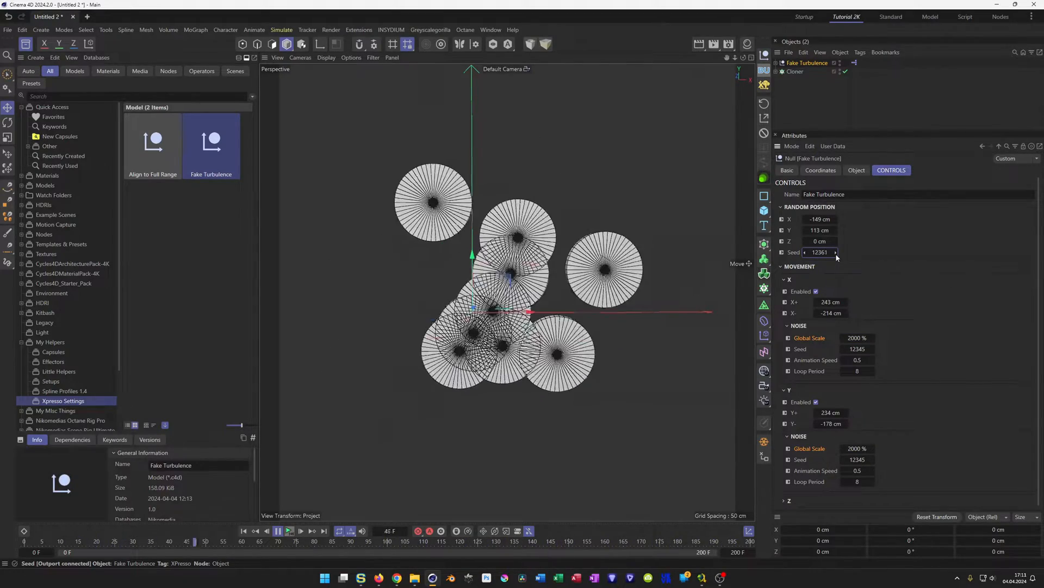
pyautogui.click(836, 252)
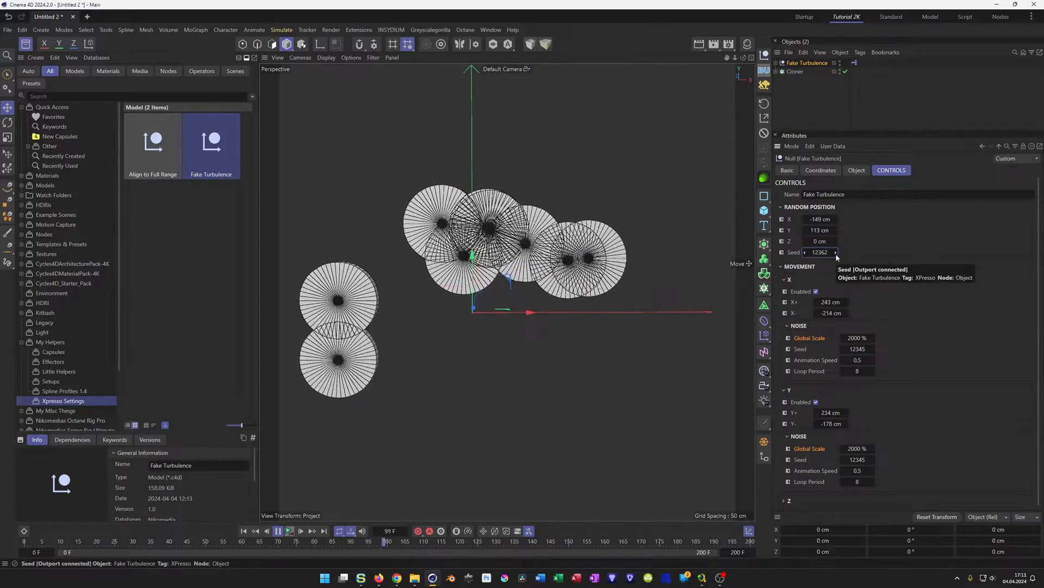
pyautogui.click(836, 252)
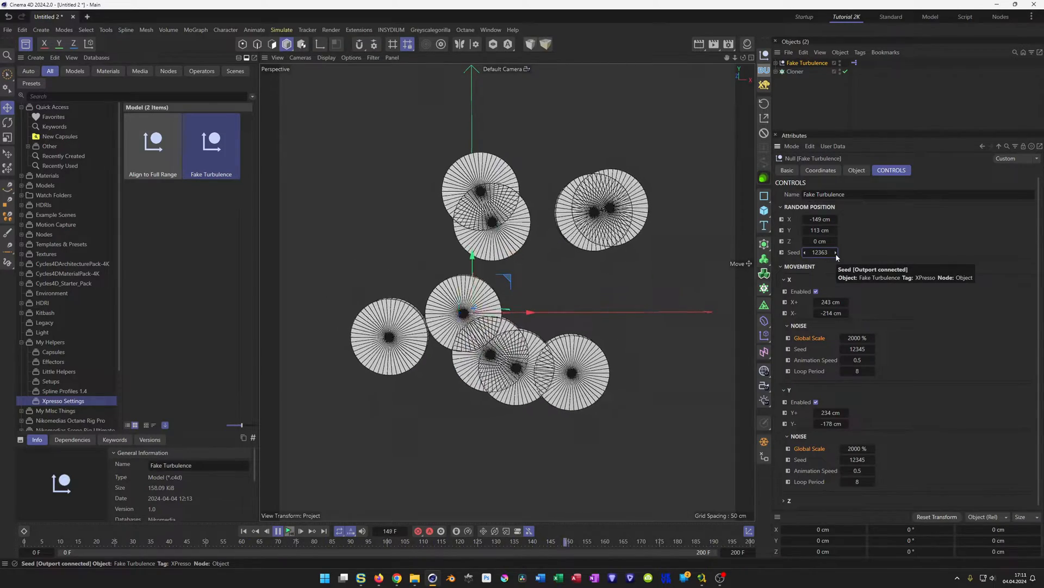
pyautogui.click(836, 253)
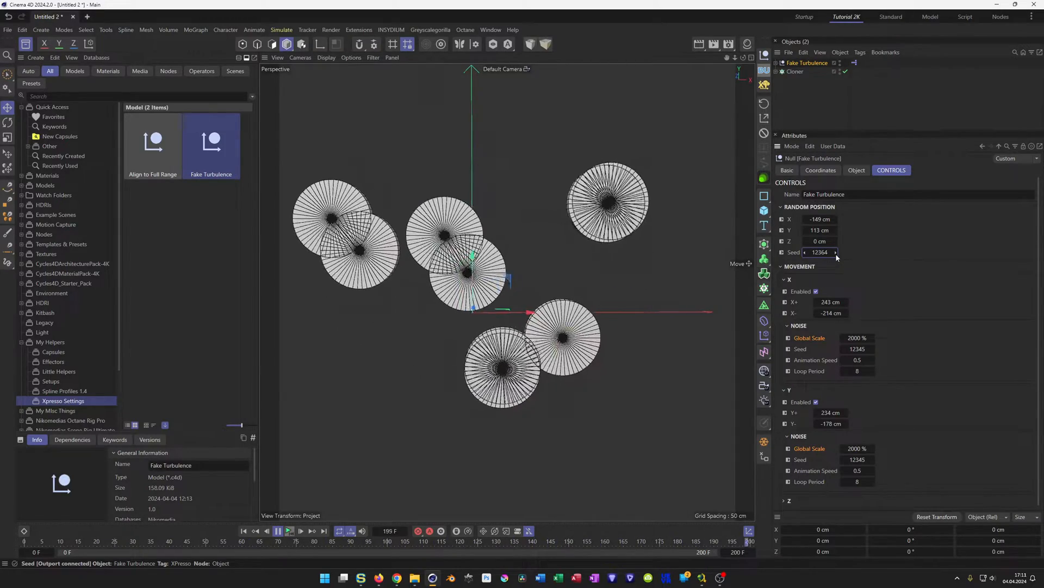
pyautogui.click(836, 253)
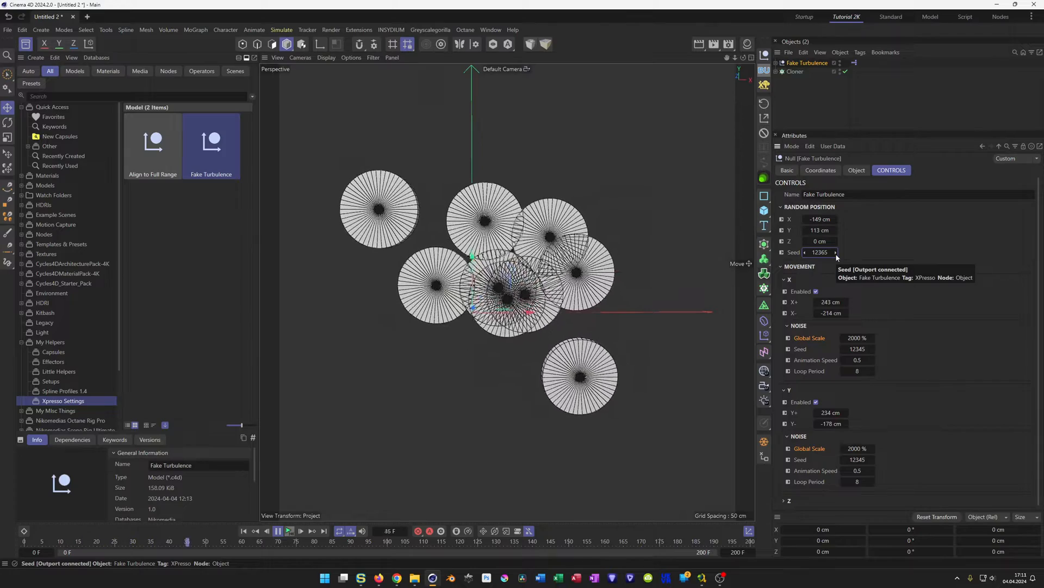
pyautogui.click(836, 253)
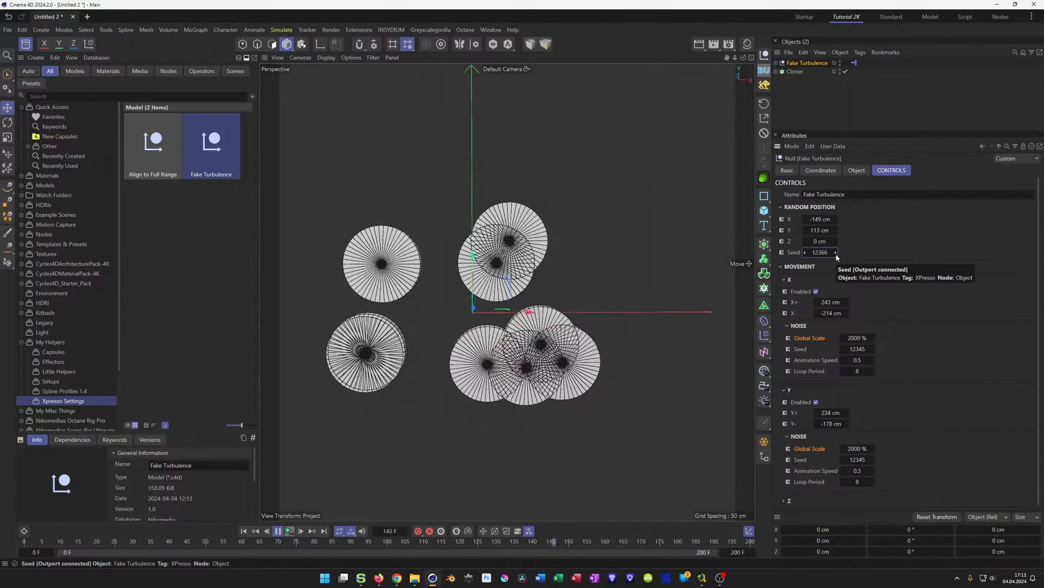
pyautogui.click(836, 253)
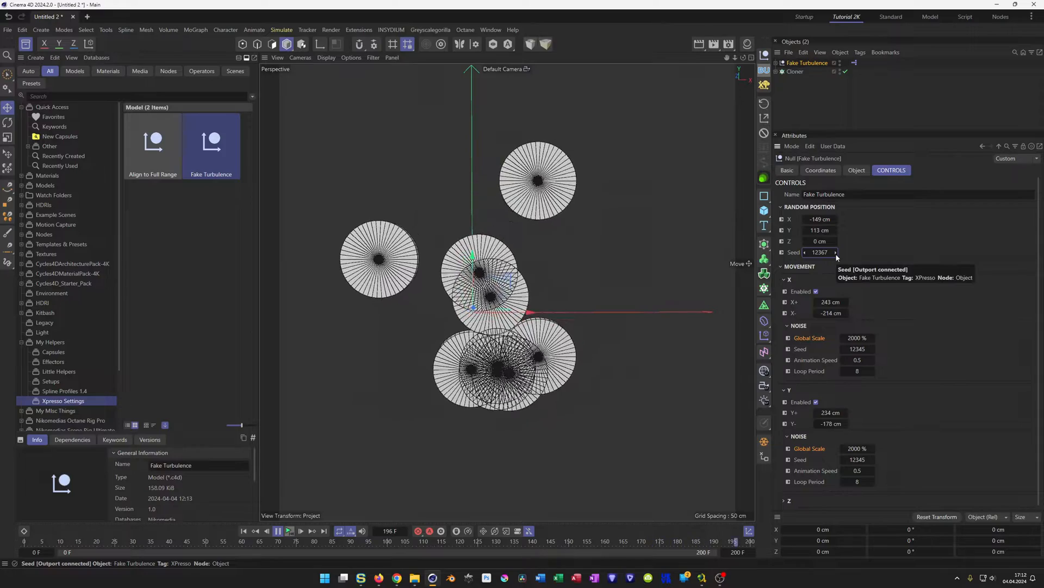
pyautogui.click(837, 252)
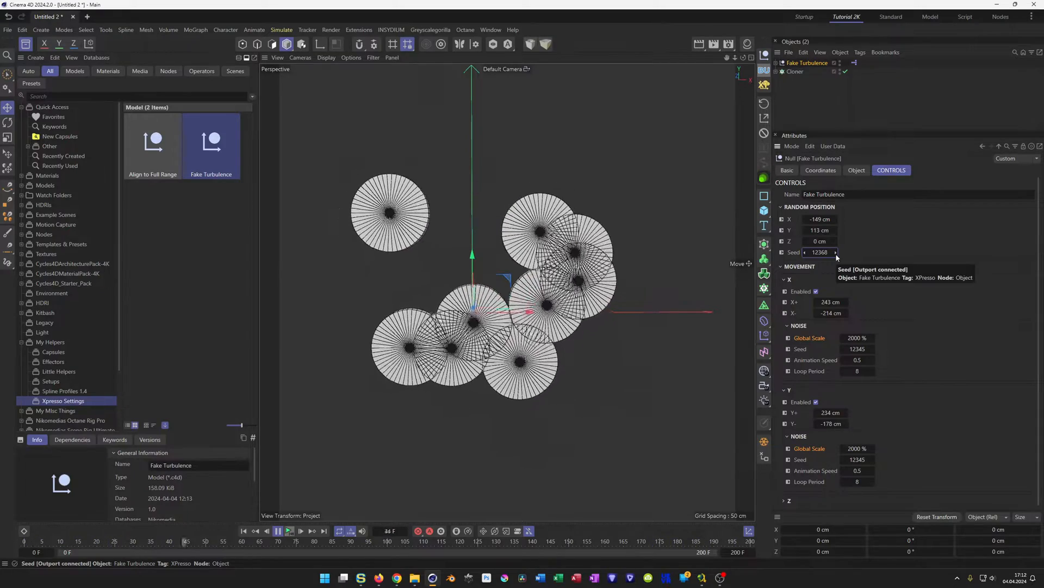
pyautogui.click(837, 252)
pyautogui.click(836, 252)
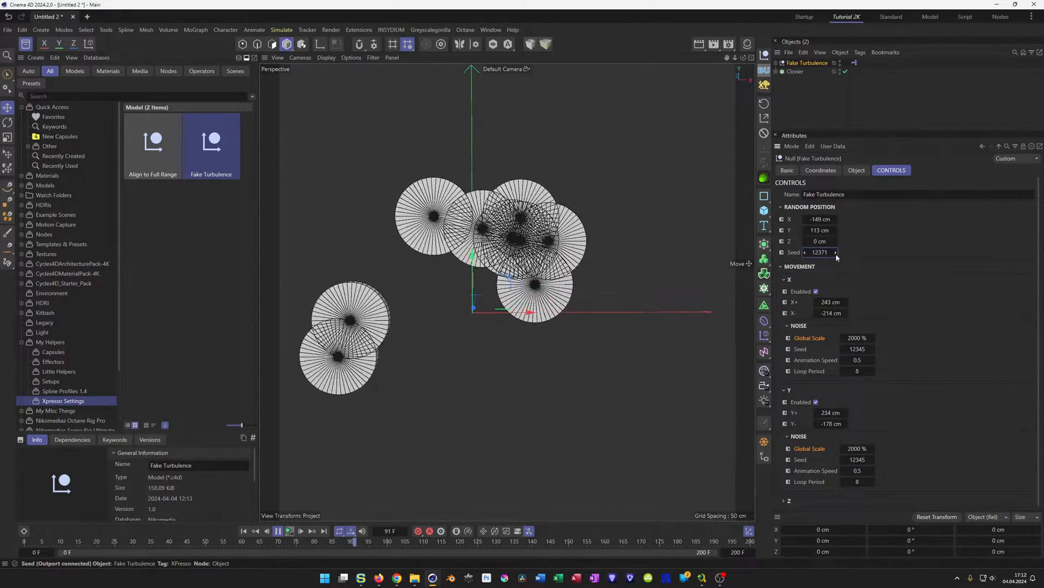
# - Step through further random position seeds during playback, settle on seed 12393, and stop the animation
pyautogui.click(836, 252)
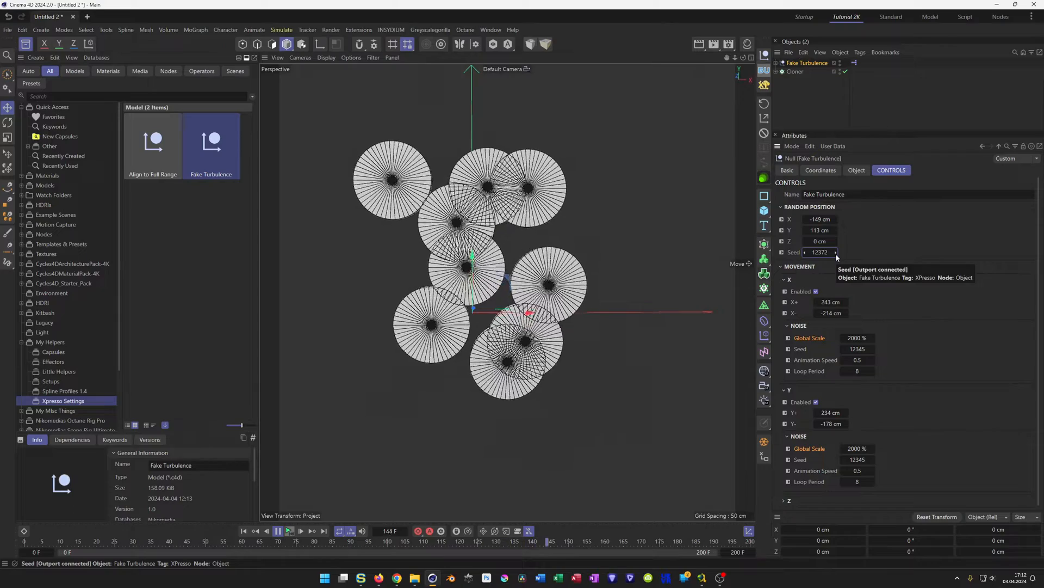
pyautogui.click(837, 252)
pyautogui.click(836, 252)
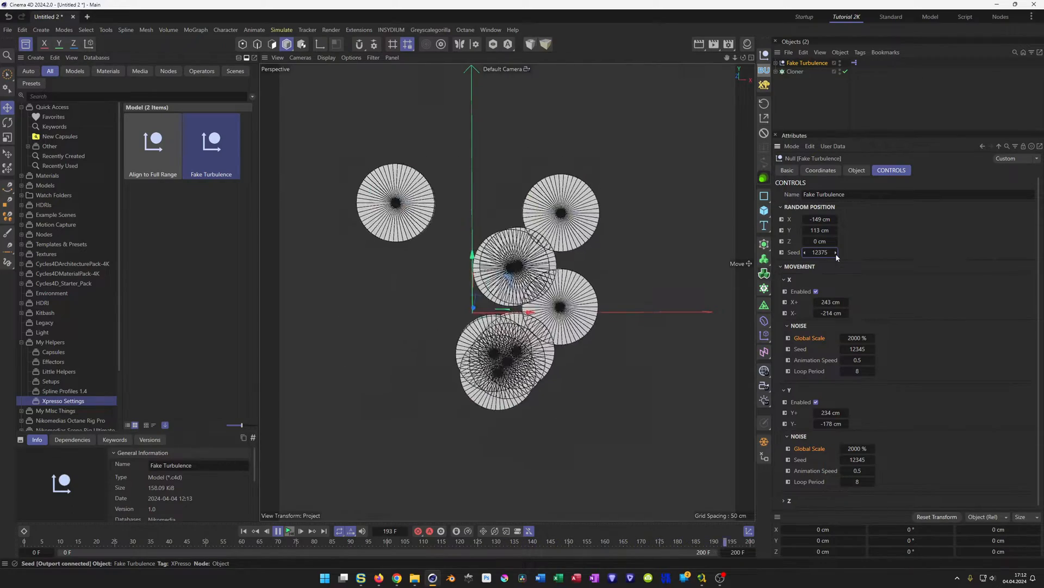
pyautogui.click(836, 252)
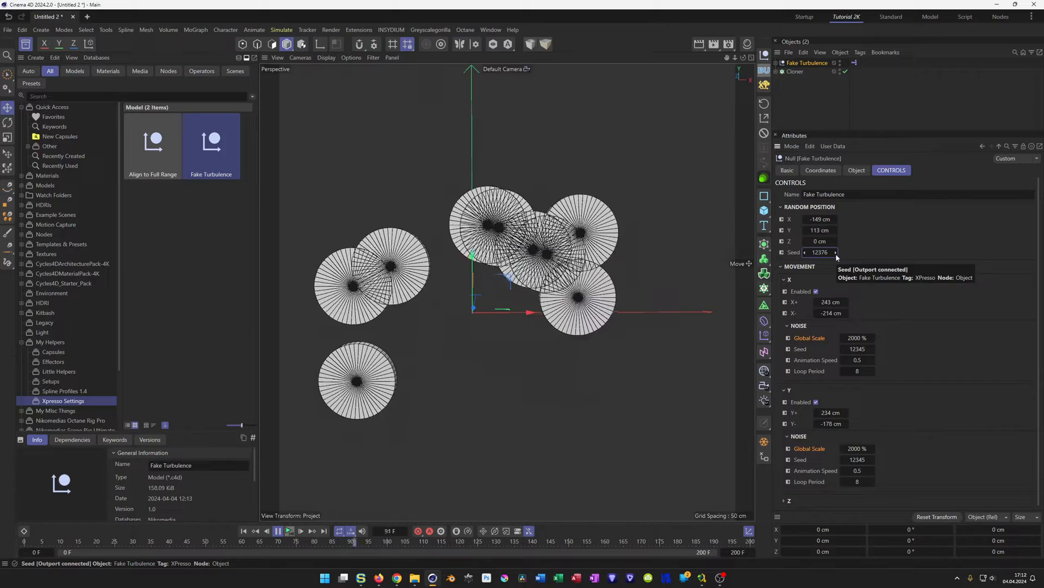
pyautogui.click(836, 252)
pyautogui.click(836, 252)
pyautogui.click(836, 252)
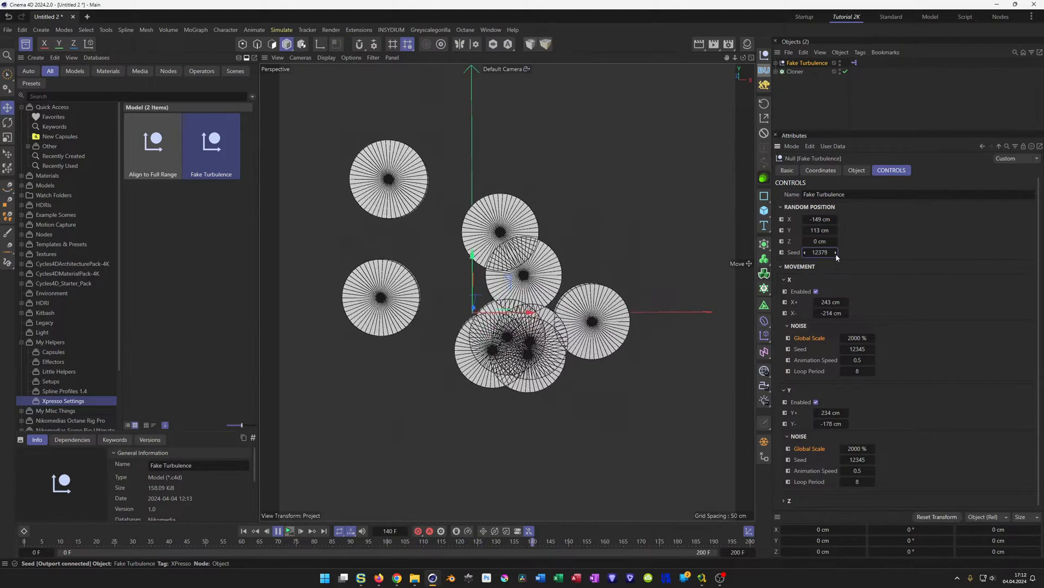
pyautogui.click(836, 253)
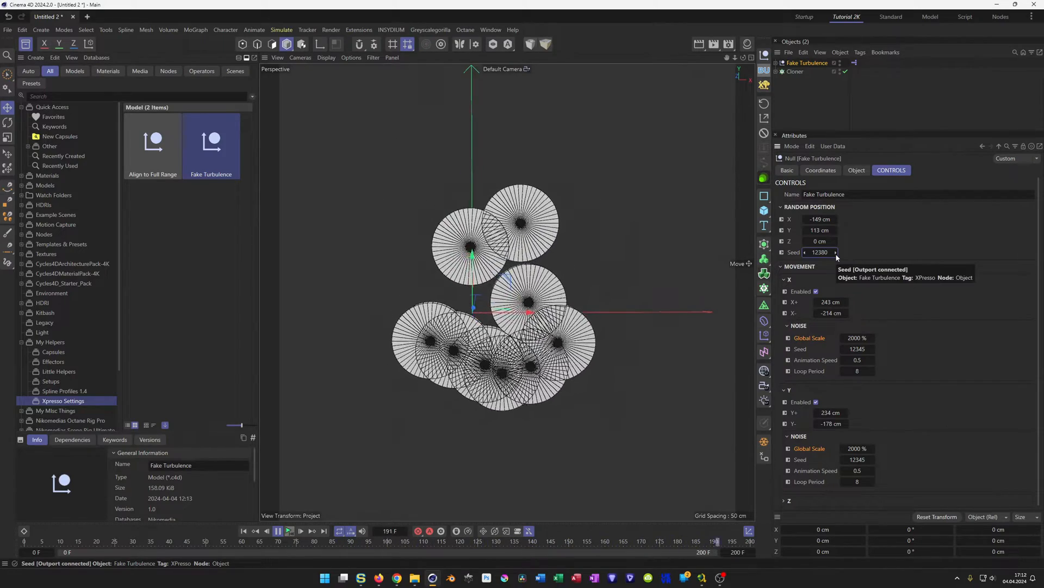
pyautogui.click(836, 252)
pyautogui.click(836, 252)
pyautogui.click(836, 253)
pyautogui.click(836, 253)
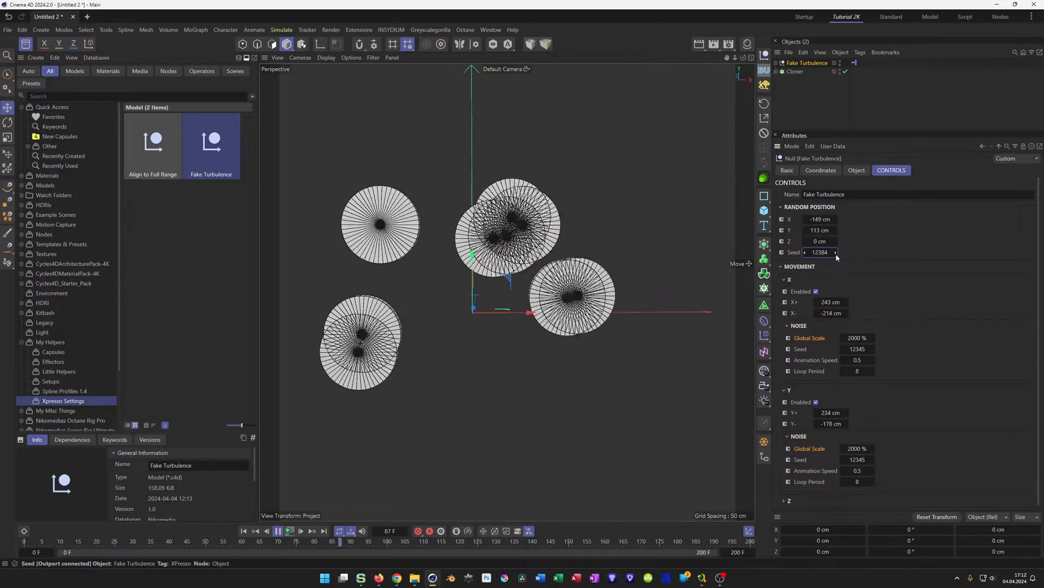
pyautogui.click(836, 252)
pyautogui.click(836, 253)
pyautogui.click(836, 252)
pyautogui.click(836, 252)
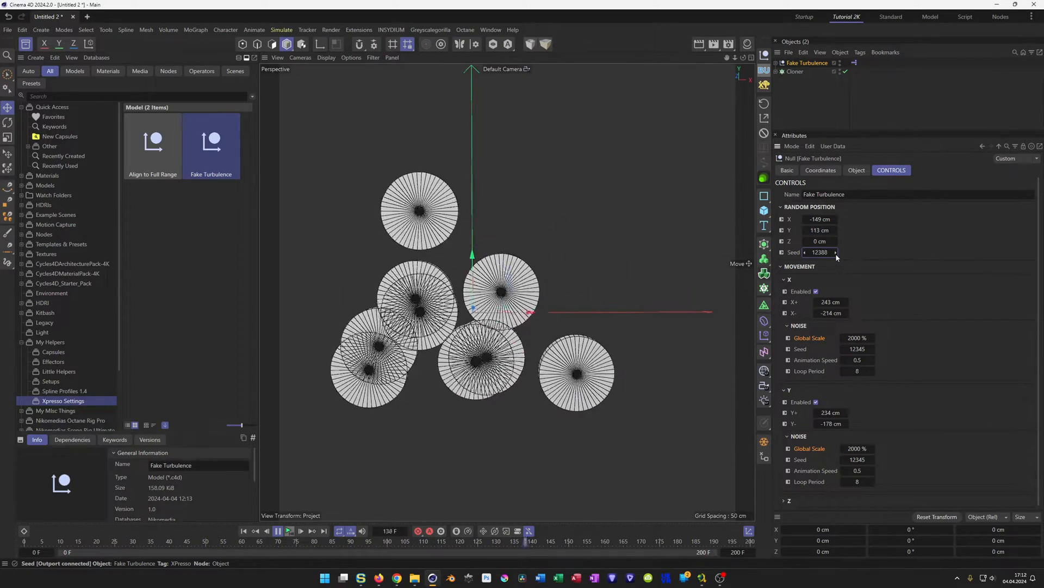
pyautogui.click(836, 252)
pyautogui.click(837, 252)
pyautogui.click(836, 252)
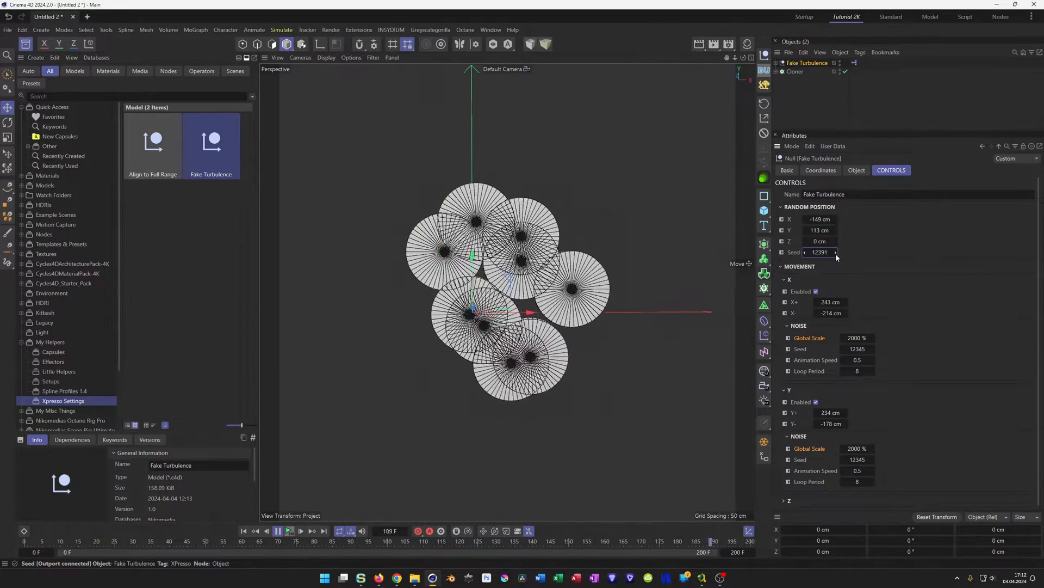
pyautogui.click(837, 252)
pyautogui.click(836, 252)
pyautogui.click(836, 252)
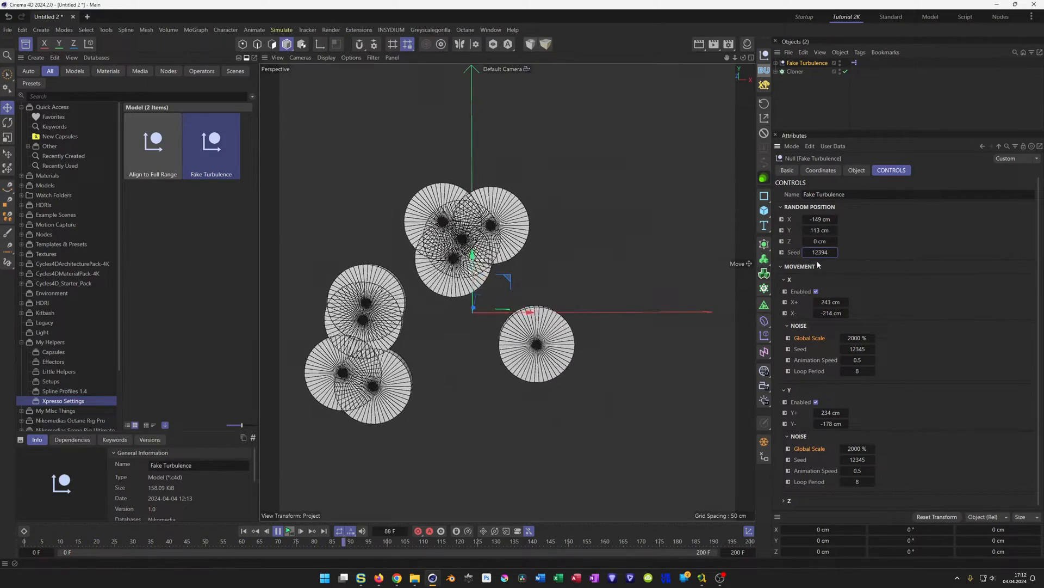
pyautogui.click(804, 253)
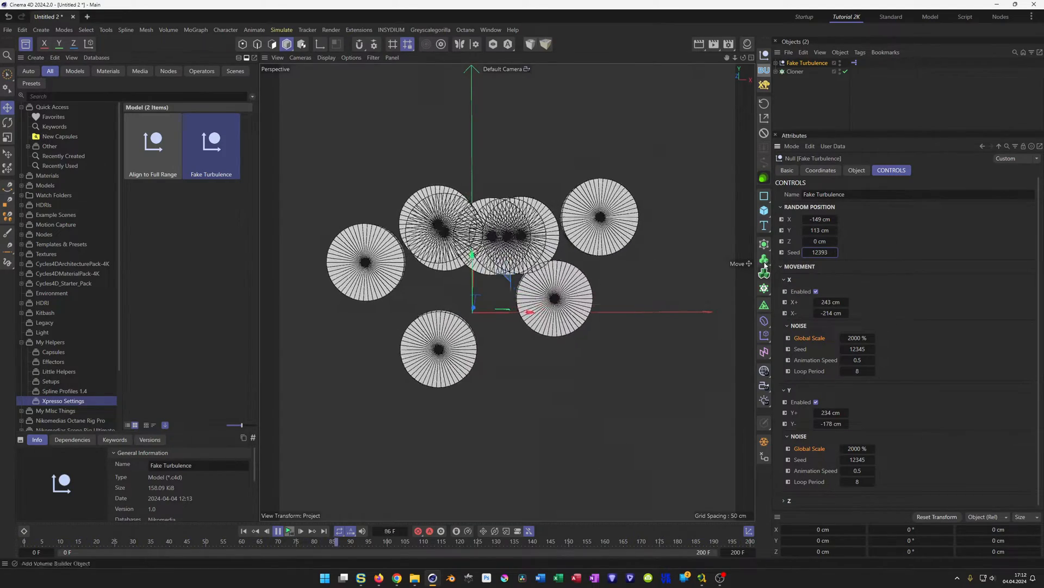
pyautogui.click(291, 536)
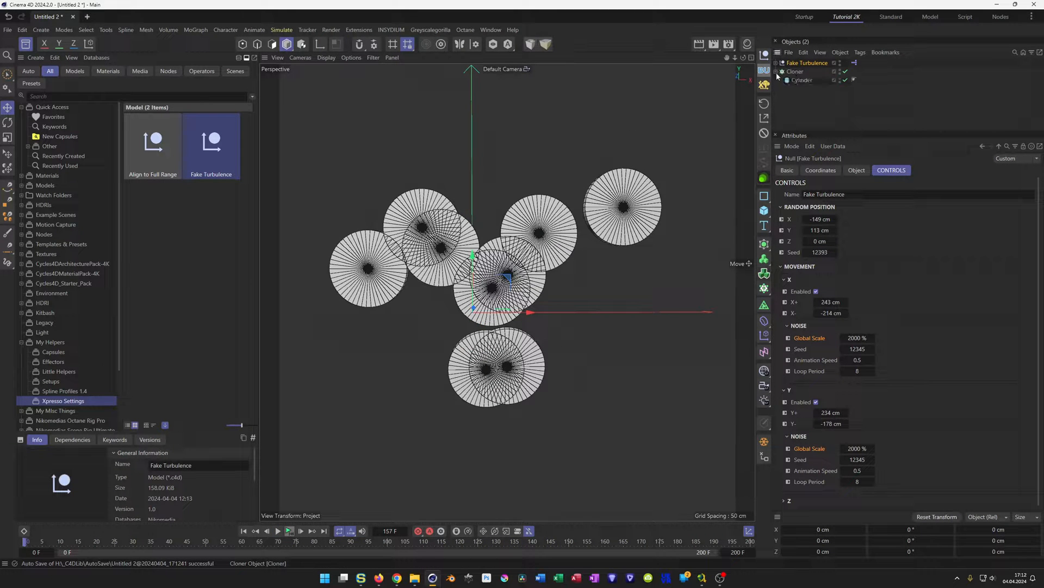
# - Duplicate the Cloner's cylinder outside the Cloner and enlarge the copy's radius to about 109 cm
pyautogui.click(800, 81)
pyautogui.keyDown('ctrl'); pyautogui.moveTo(801, 82); pyautogui.dragTo(804, 104); pyautogui.keyUp('ctrl')
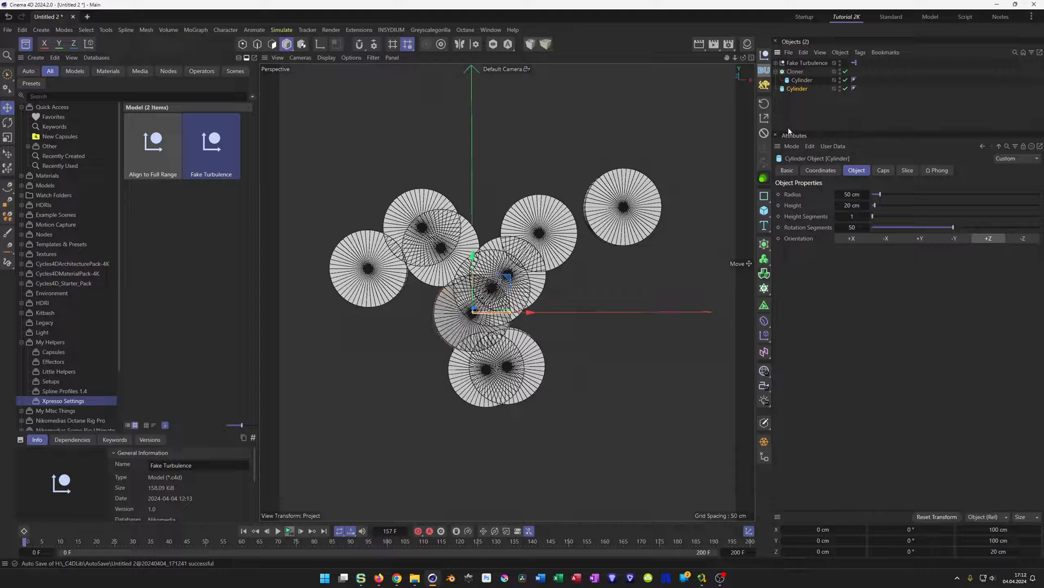
pyautogui.moveTo(510, 314); pyautogui.dragTo(554, 321)
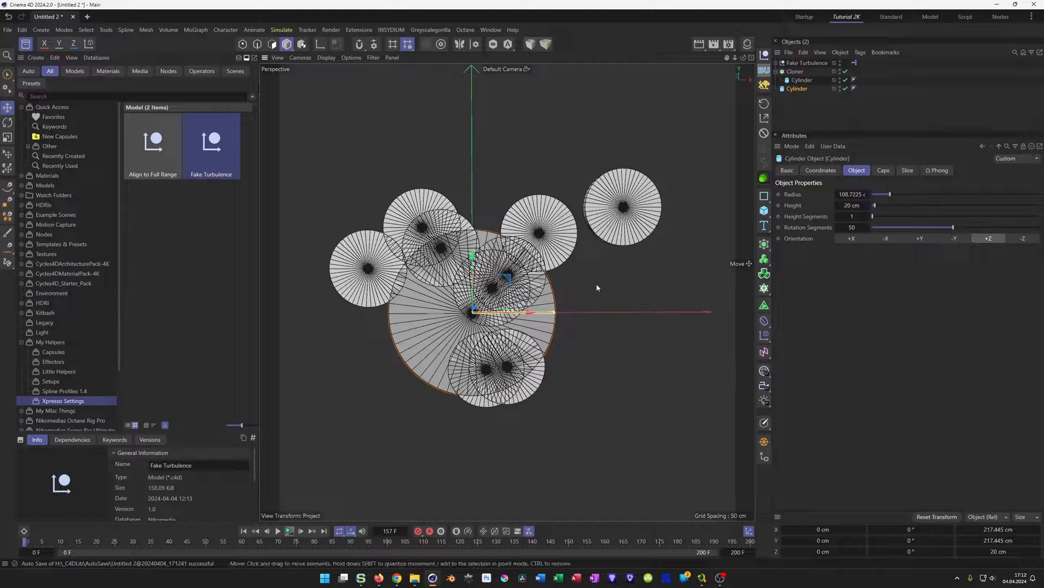
# - Nest the Cloner in a Volume Builder inside a Volume Mesher and set the voxel size to 2 cm
pyautogui.click(795, 71)
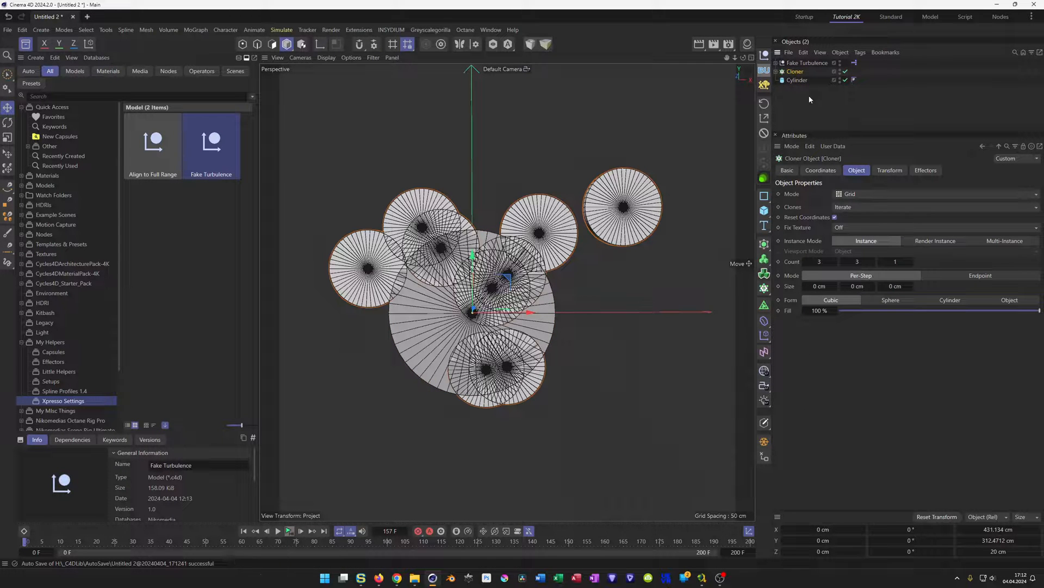
pyautogui.keyDown('alt'); pyautogui.click(765, 273); pyautogui.keyUp('alt')
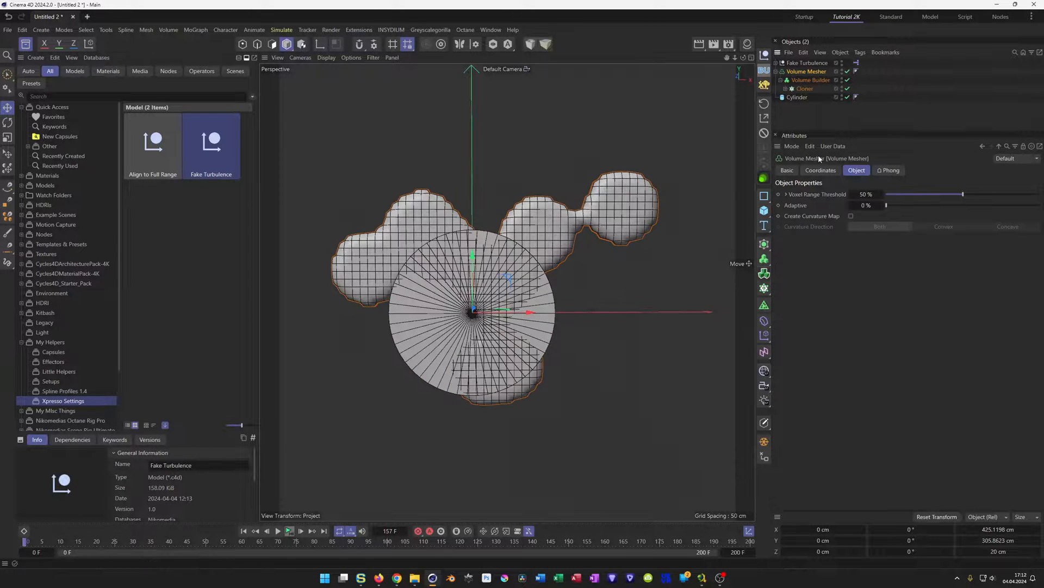
pyautogui.click(825, 81)
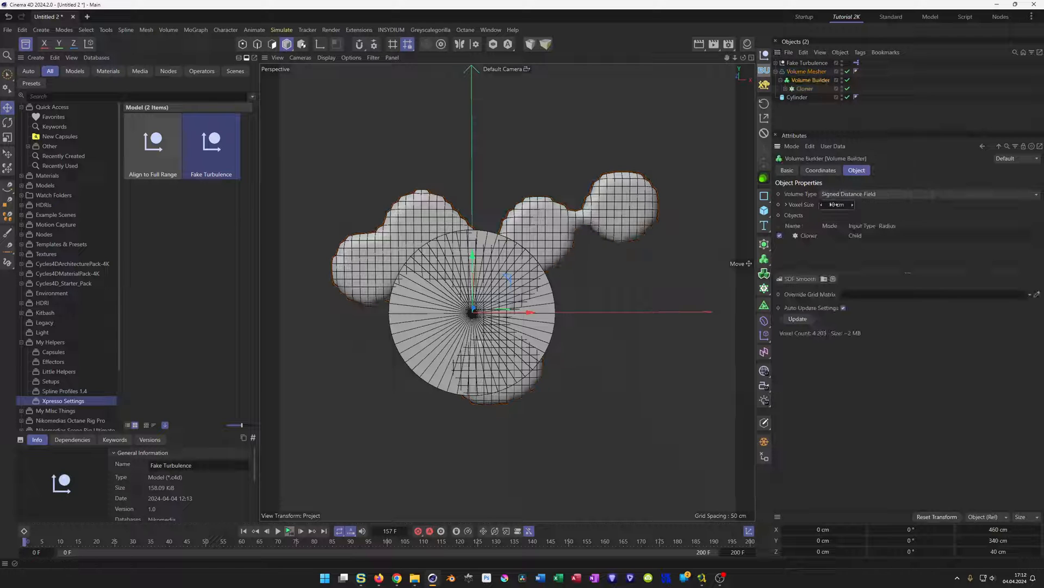
pyautogui.write('2')
pyautogui.press('Return')
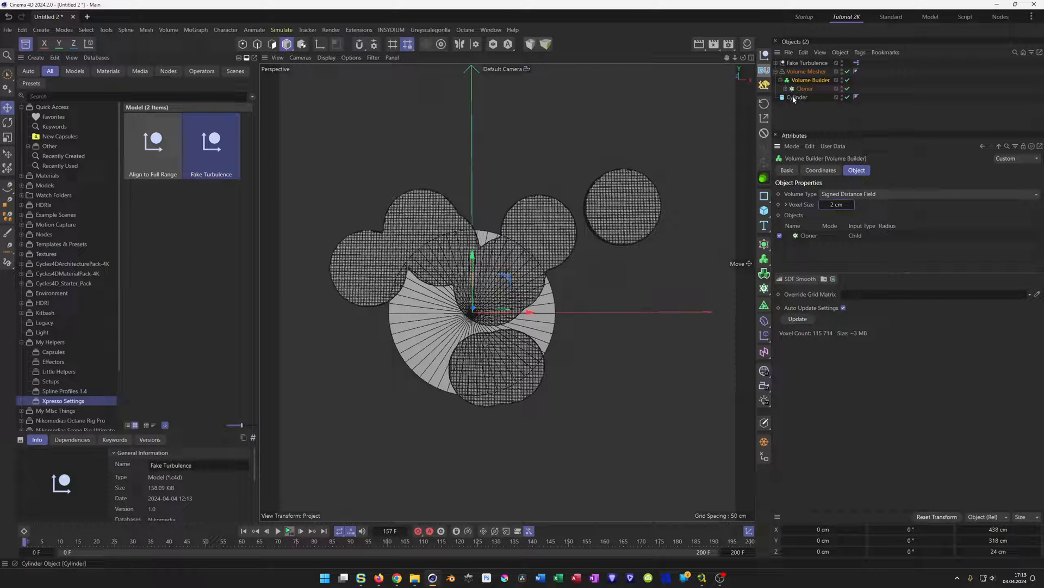
# - Place the large cylinder above the Cloner in the Volume Builder with Intersect mode, and add an SDF Smooth filter
pyautogui.moveTo(818, 88); pyautogui.dragTo(815, 81)
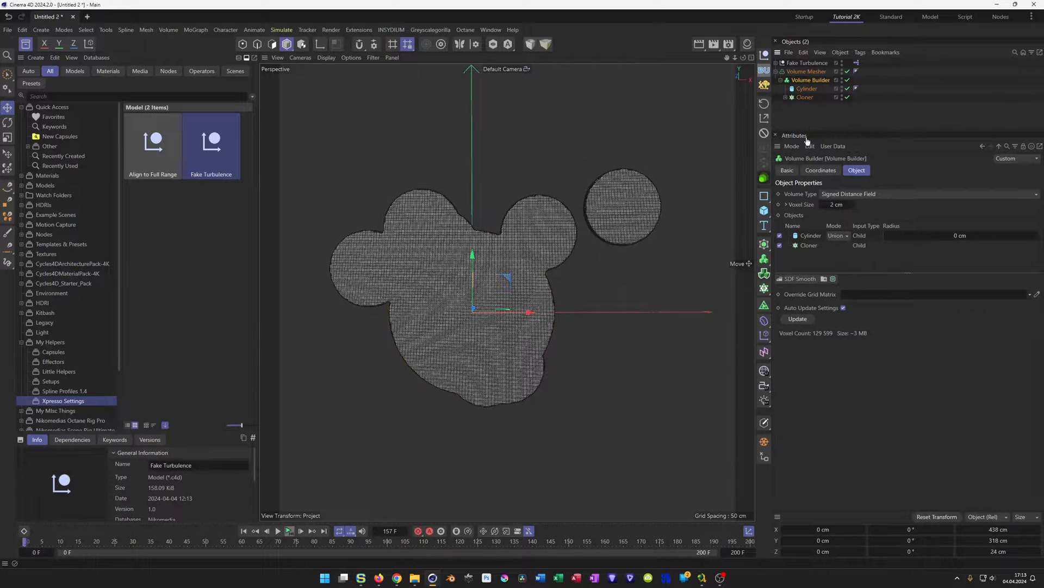
pyautogui.click(807, 236)
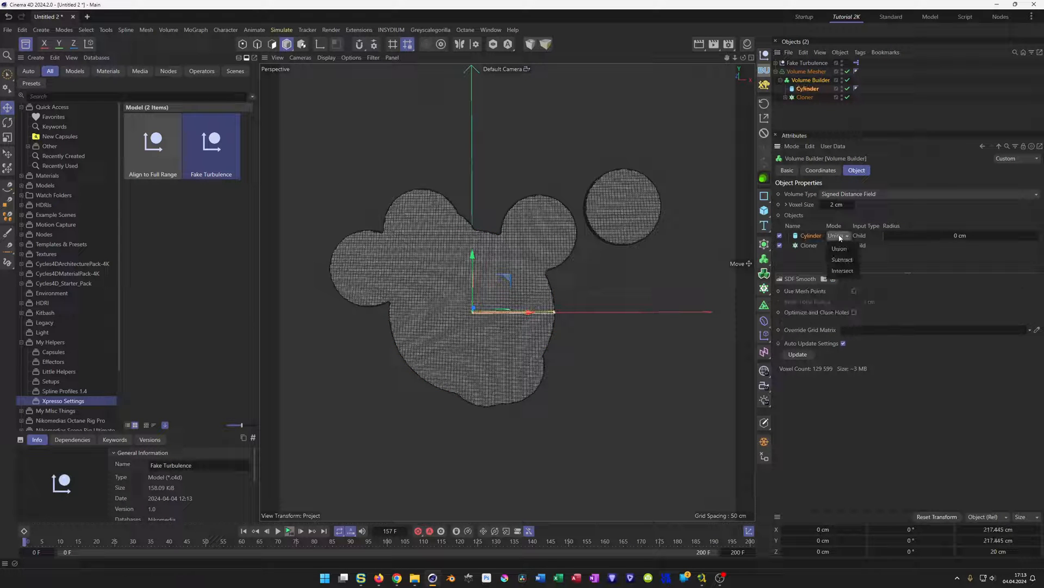
pyautogui.click(841, 271)
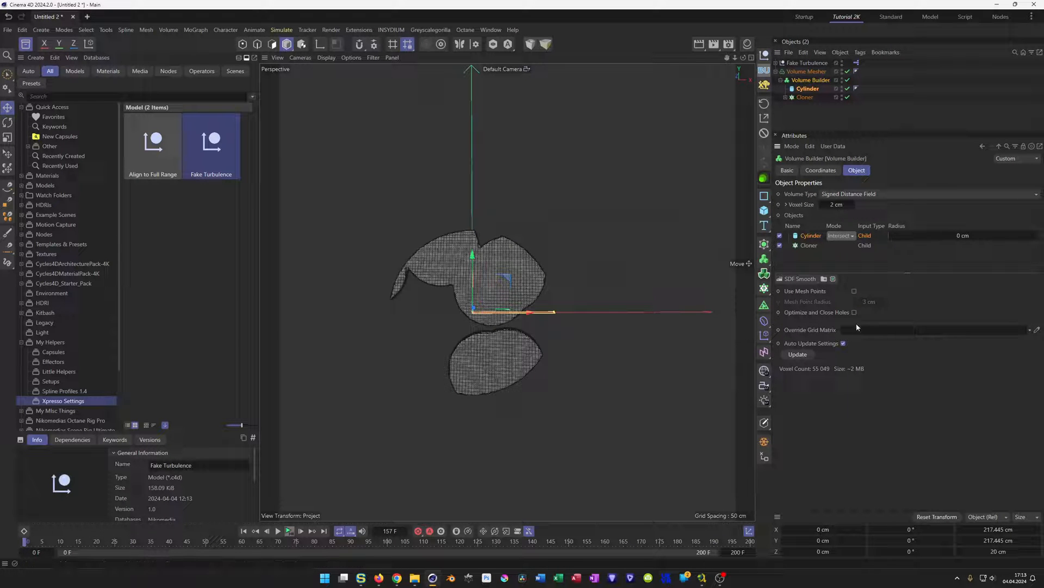
pyautogui.click(794, 278)
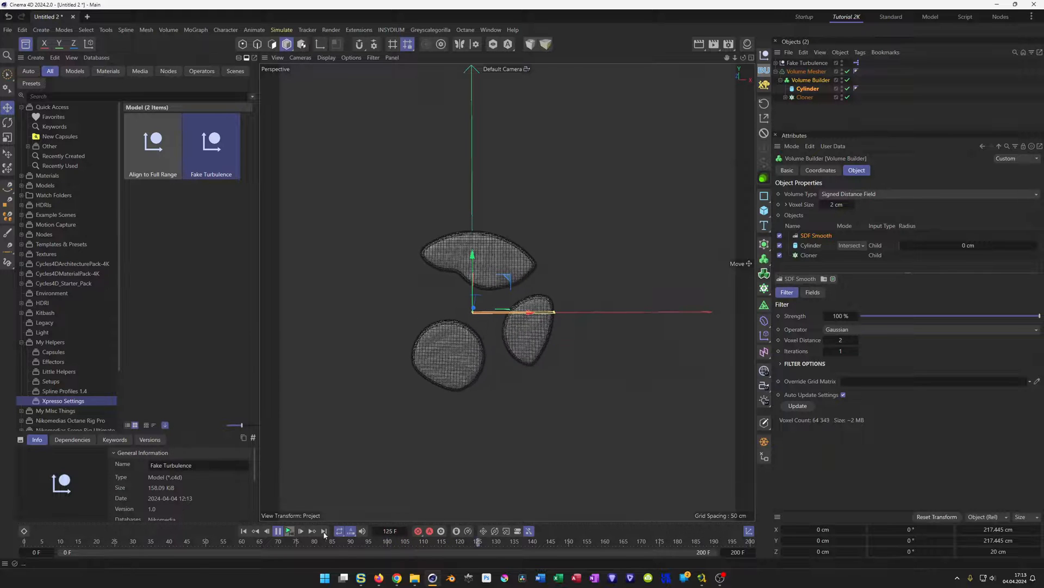
pyautogui.click(290, 532)
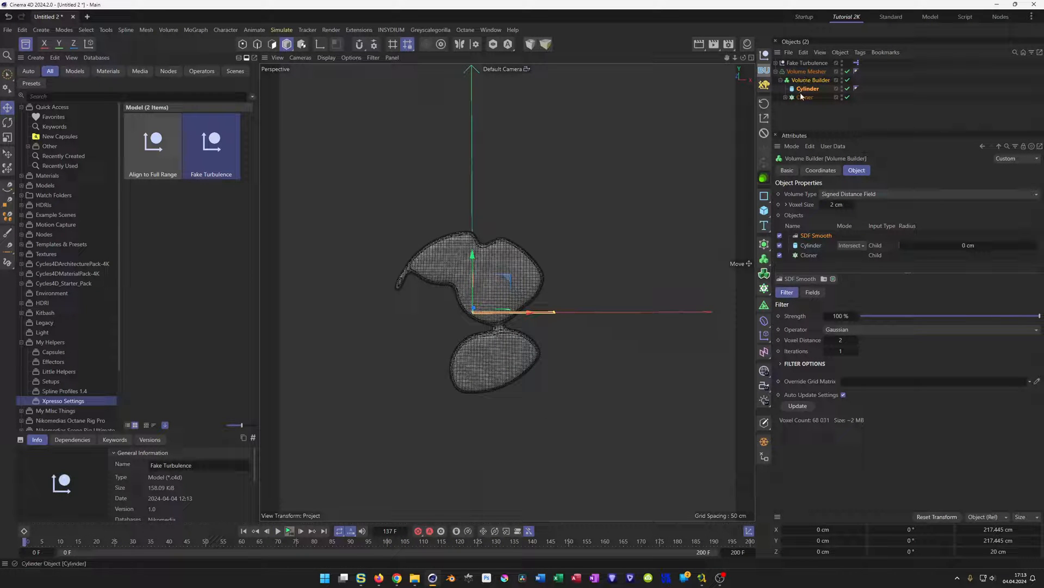
# - Examine the Fake Turbulence null's XPresso node groups and its child effectors
pyautogui.click(807, 64)
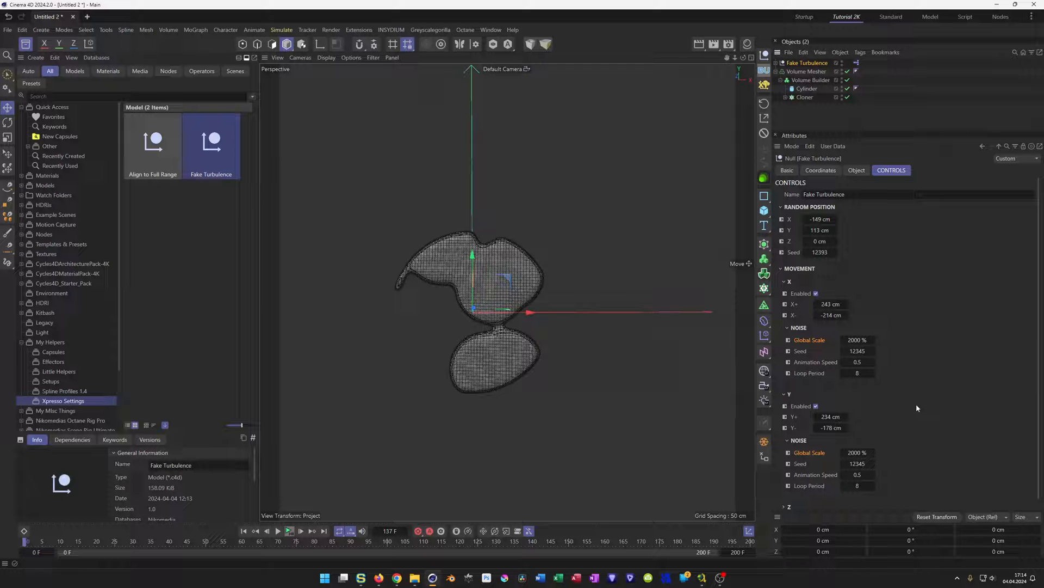
pyautogui.doubleClick(856, 63)
pyautogui.moveTo(799, 63); pyautogui.dragTo(602, 103)
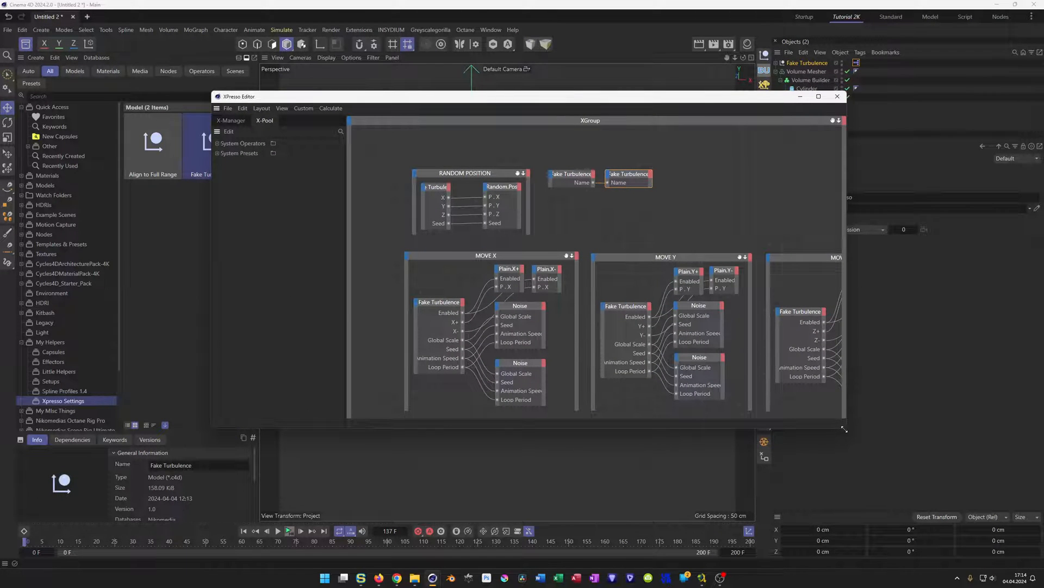
pyautogui.moveTo(845, 430); pyautogui.dragTo(906, 461)
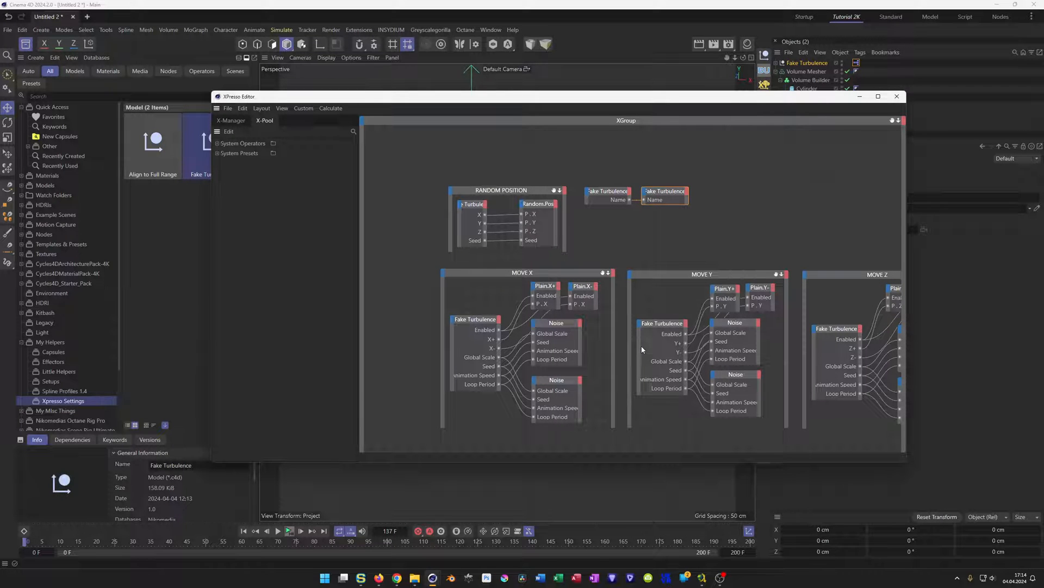
pyautogui.scroll(-1, 637, 340)
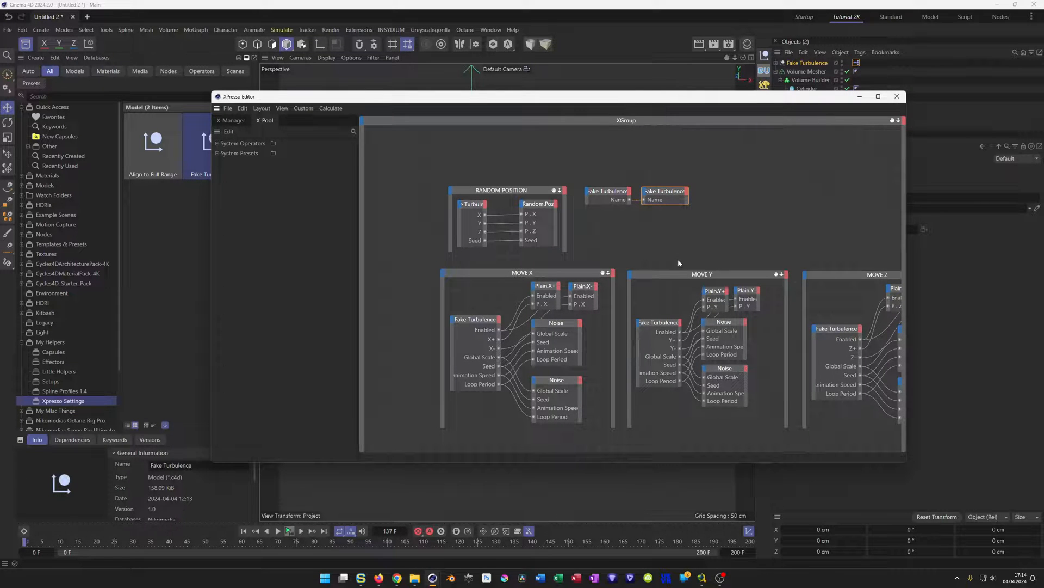
pyautogui.scroll(-4, 678, 246)
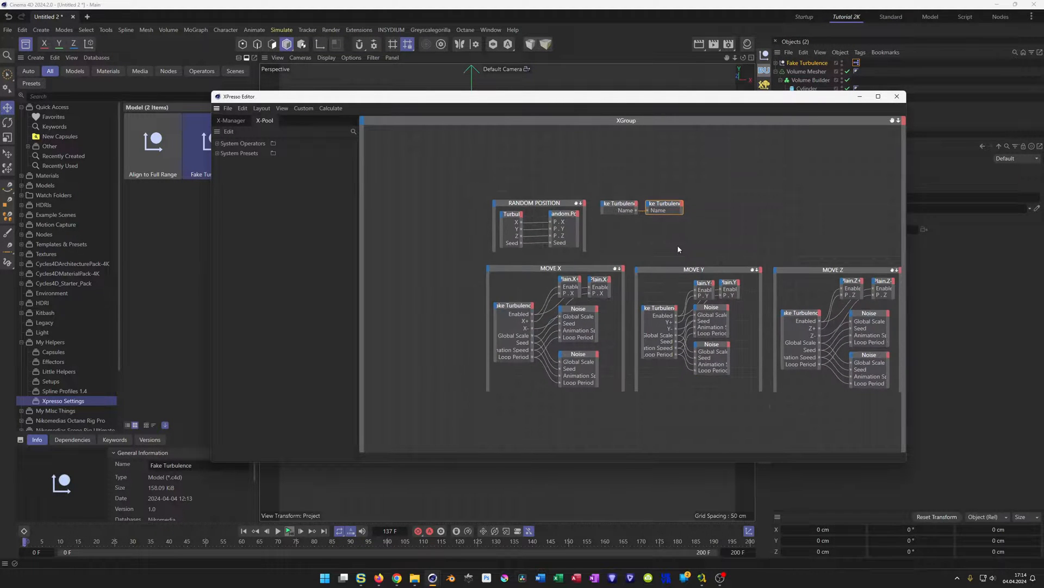
pyautogui.press('h')
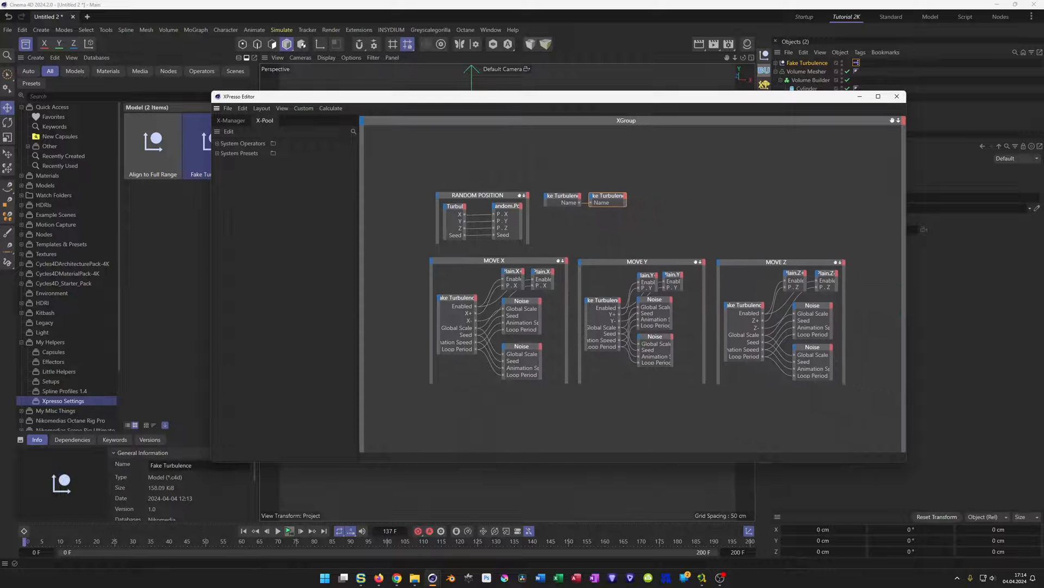
pyautogui.click(896, 97)
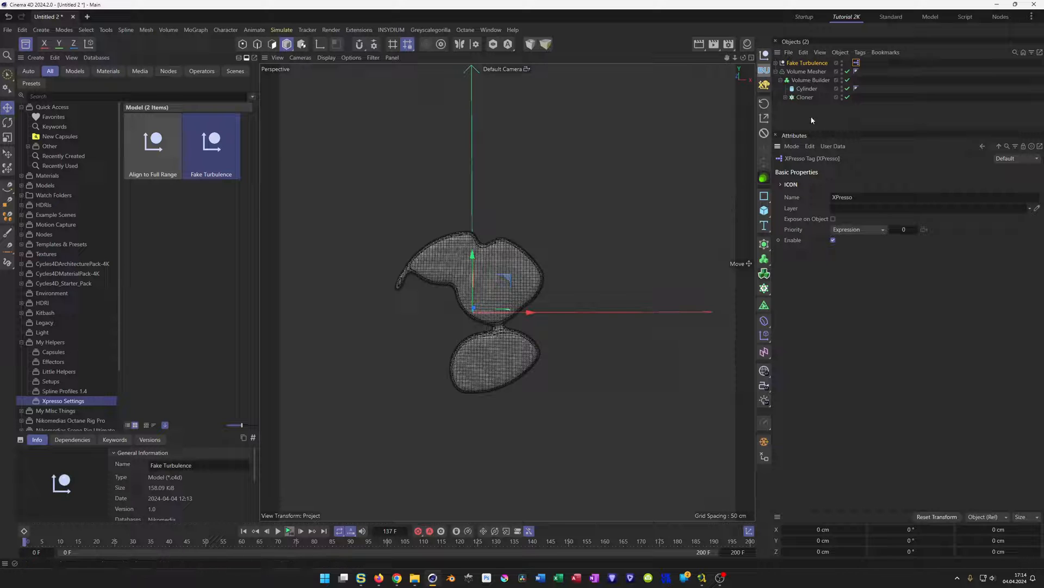
pyautogui.click(776, 62)
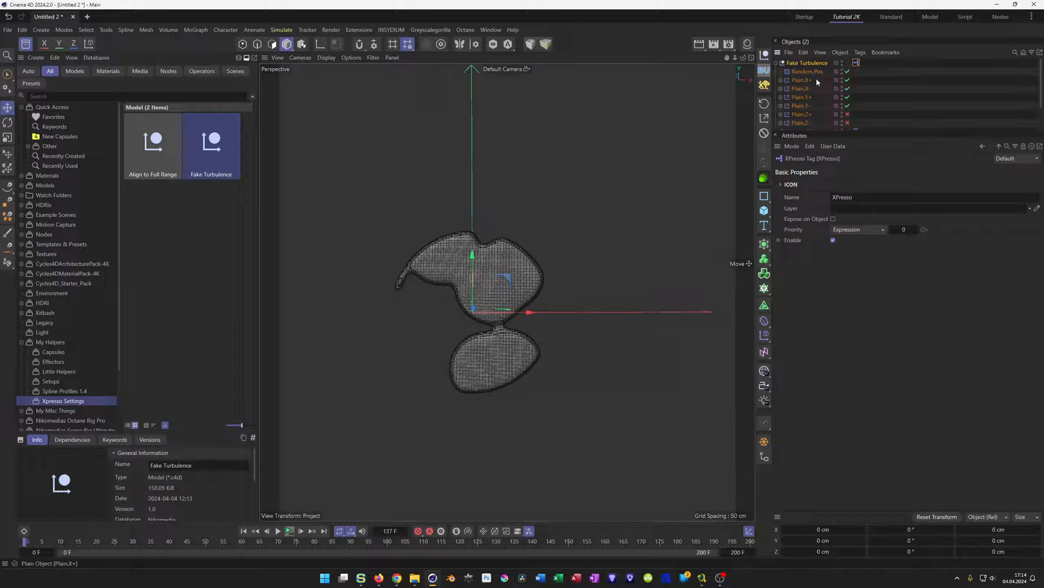
pyautogui.click(781, 81)
pyautogui.click(776, 62)
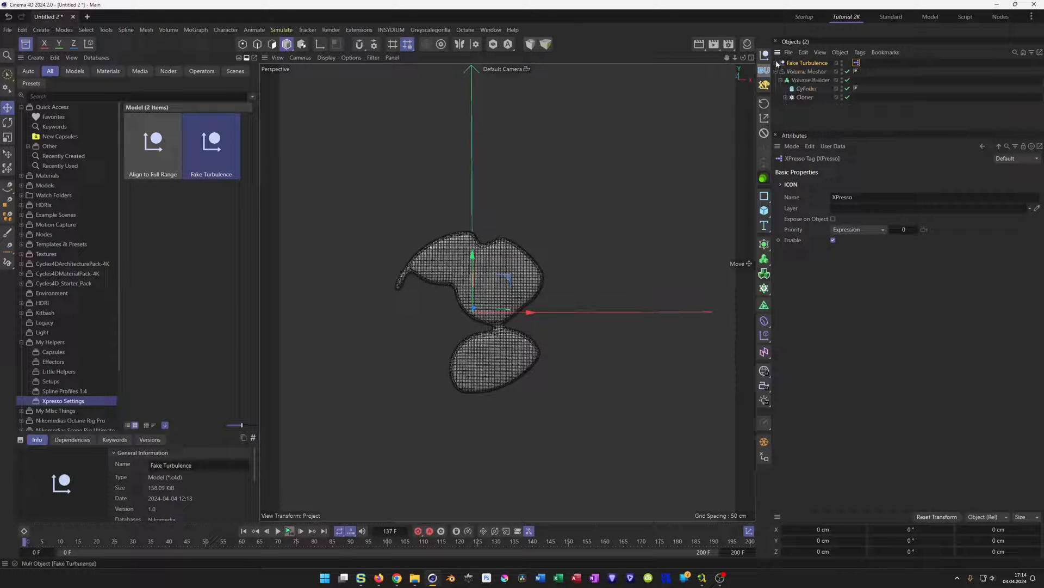
# - Reset all control parameters of the Fake Turbulence null to their defaults
pyautogui.click(804, 64)
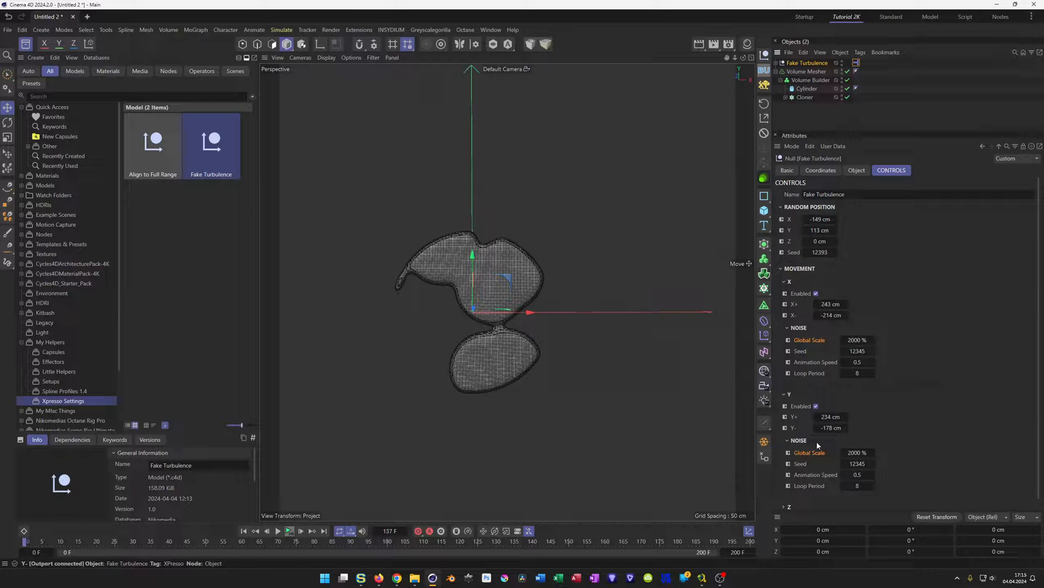
pyautogui.rightClick(793, 195)
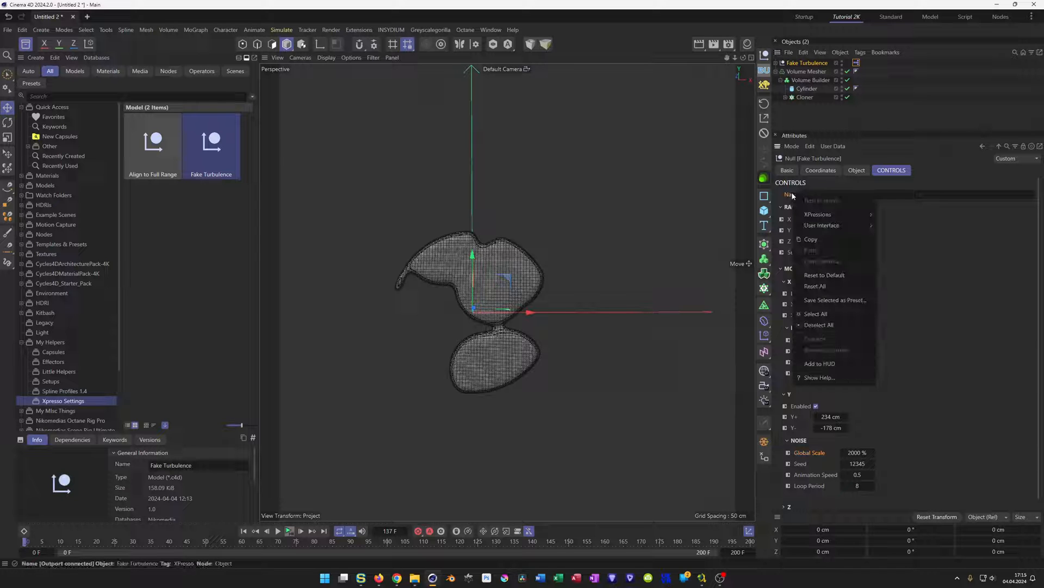
pyautogui.click(832, 286)
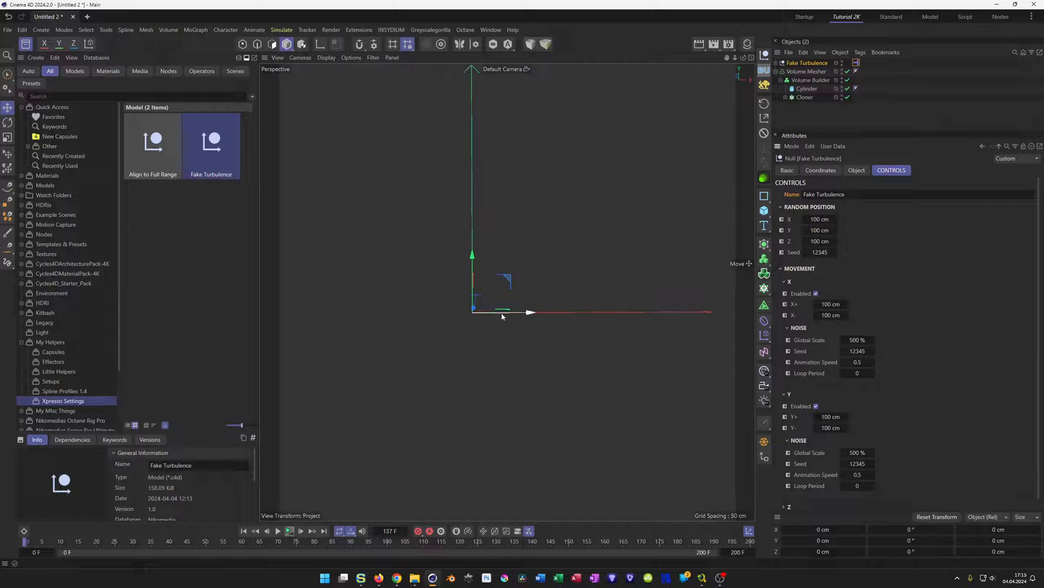
pyautogui.scroll(-2, 501, 311)
pyautogui.scroll(-5, 457, 314)
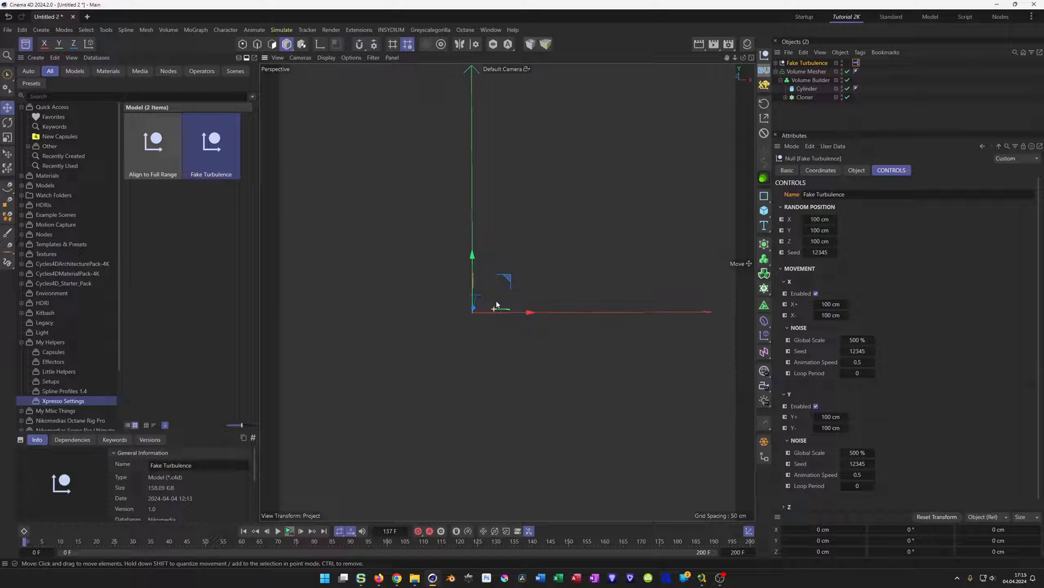
# - Examine the Fake Turbulence null's child effectors and the effectors assigned to the Cloner
pyautogui.keyDown('alt'); pyautogui.moveTo(479, 309); pyautogui.dragTo(487, 334, button='middle'); pyautogui.keyUp('alt')
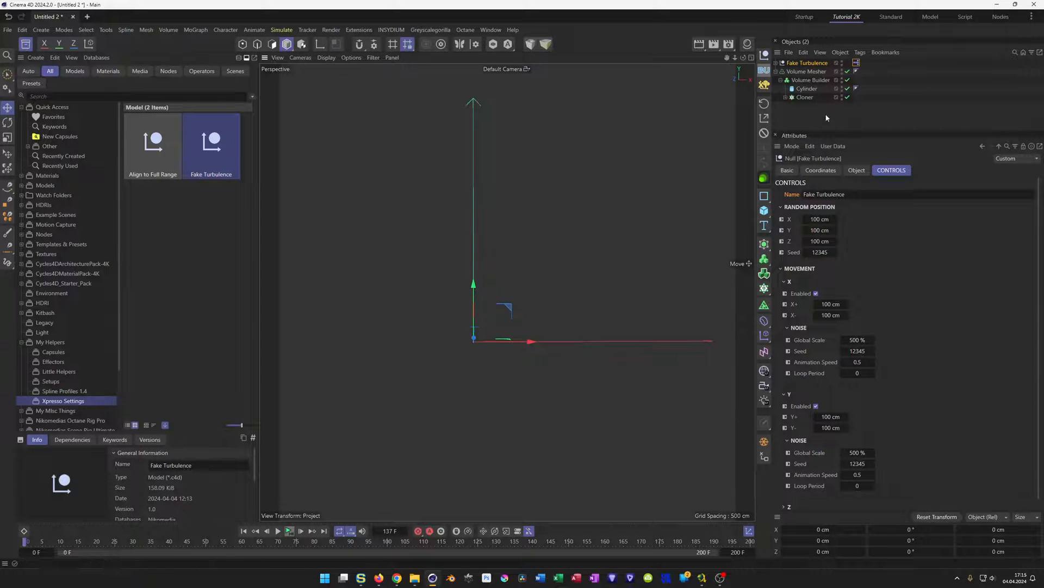
pyautogui.click(777, 63)
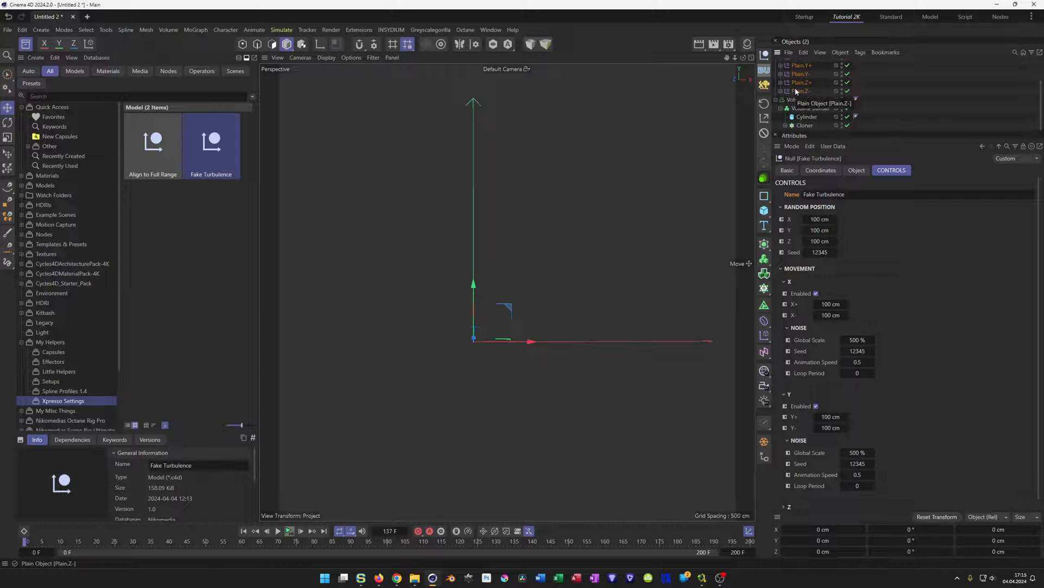
pyautogui.scroll(2, 782, 120)
pyautogui.click(778, 63)
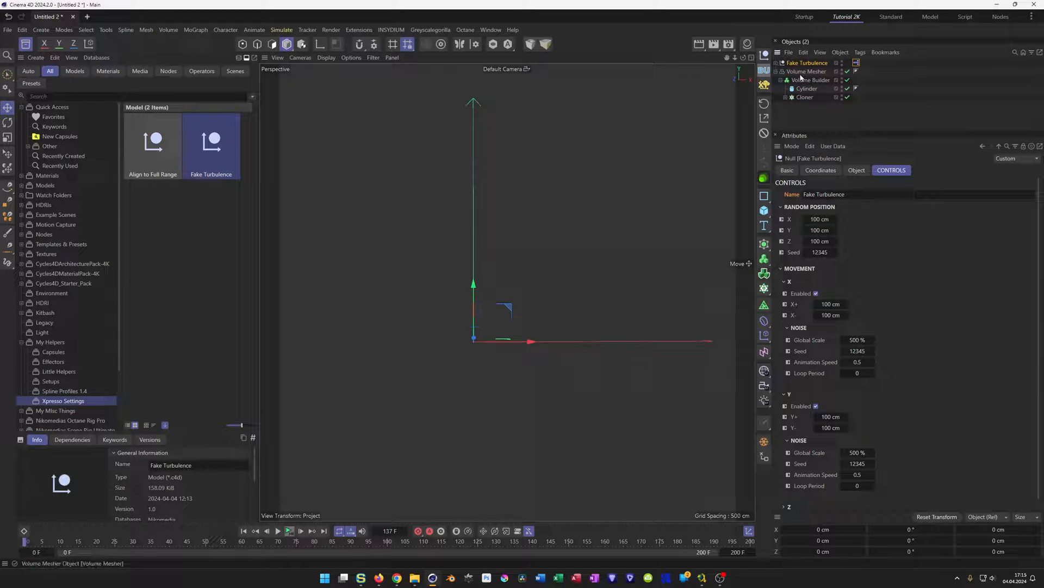
pyautogui.click(805, 97)
pyautogui.click(923, 170)
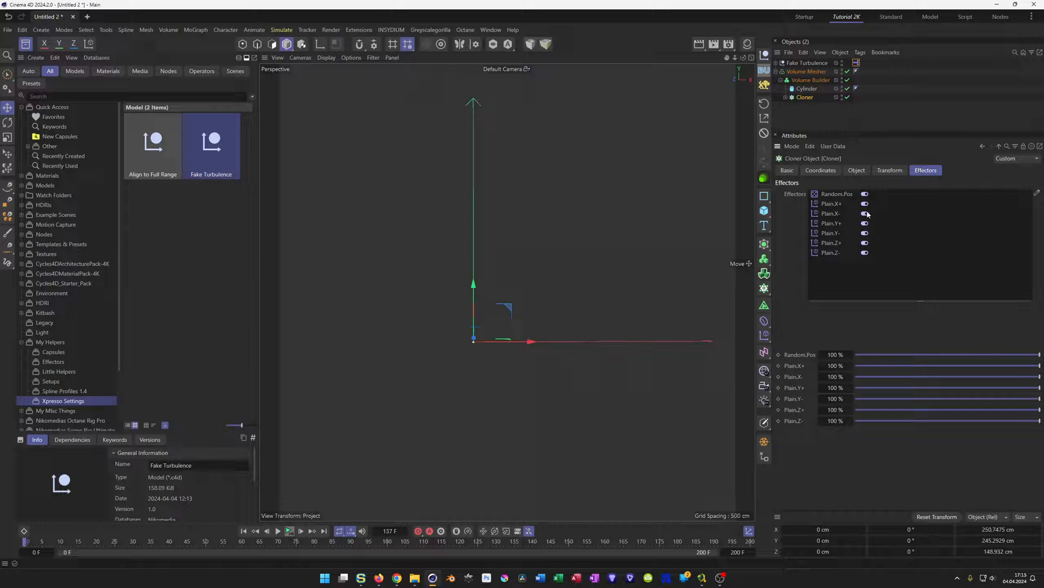
pyautogui.click(794, 172)
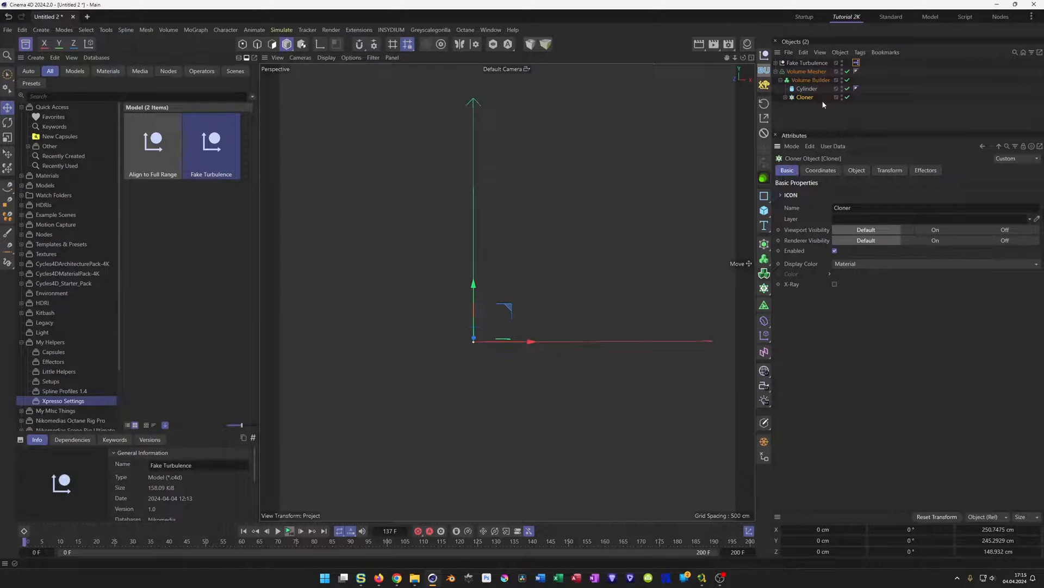
# - Temporarily disable the Volume Builder and Volume Mesher to check the underlying cylinders, and turn both back on
pyautogui.moveTo(848, 80); pyautogui.dragTo(848, 71)
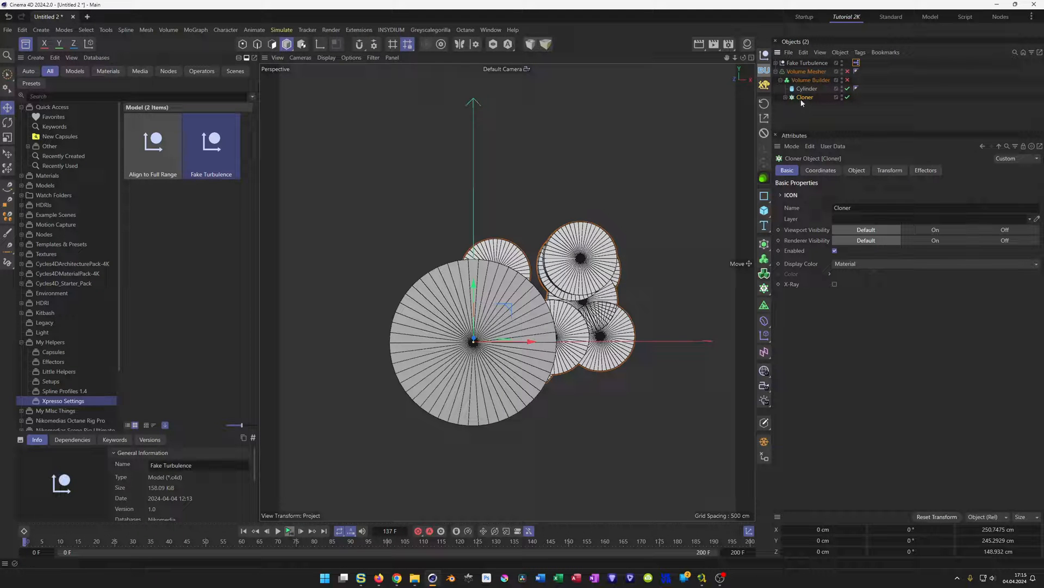
pyautogui.click(847, 72)
pyautogui.click(847, 80)
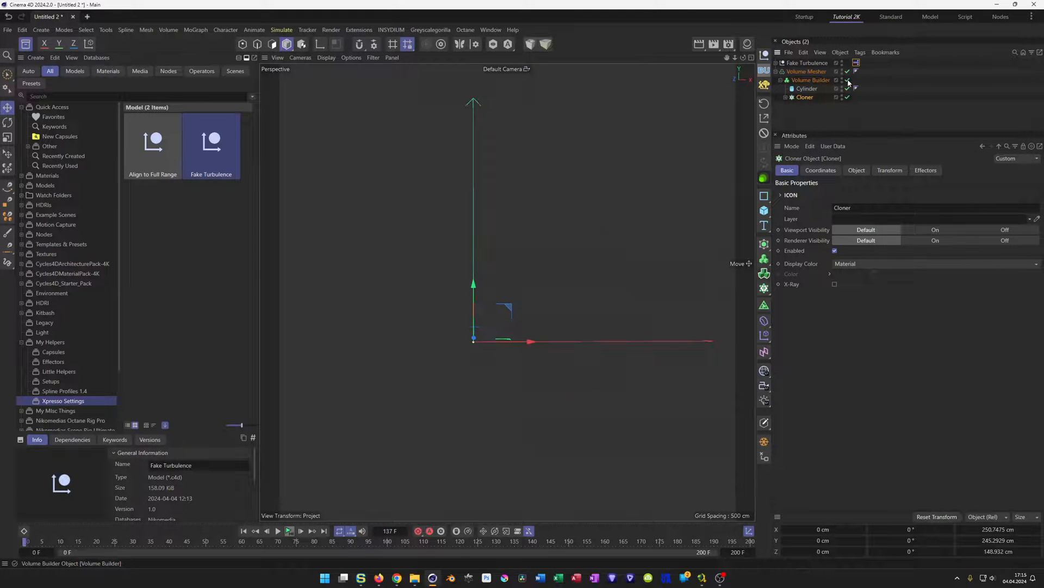
pyautogui.click(816, 71)
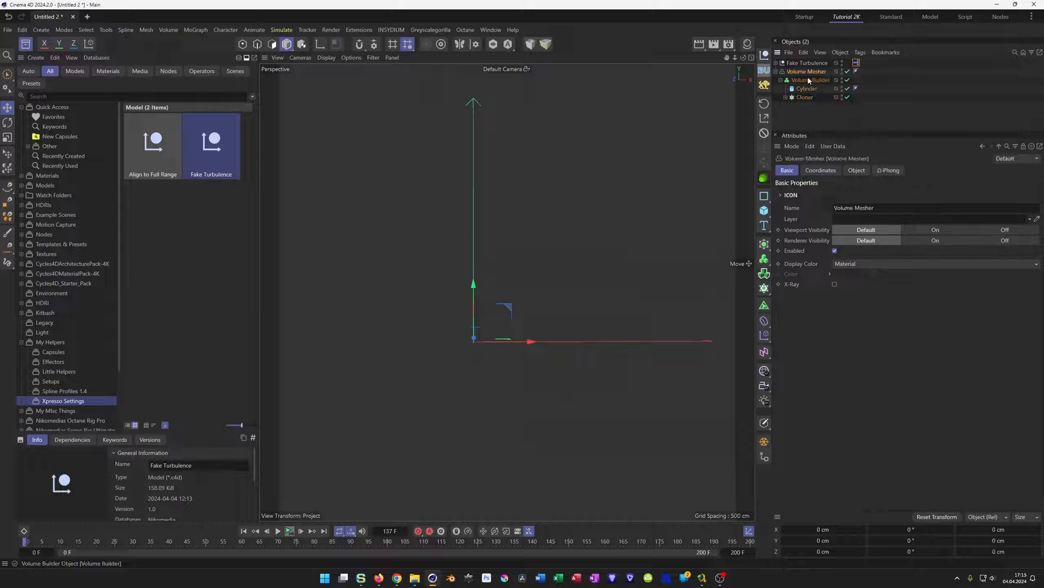
pyautogui.click(806, 80)
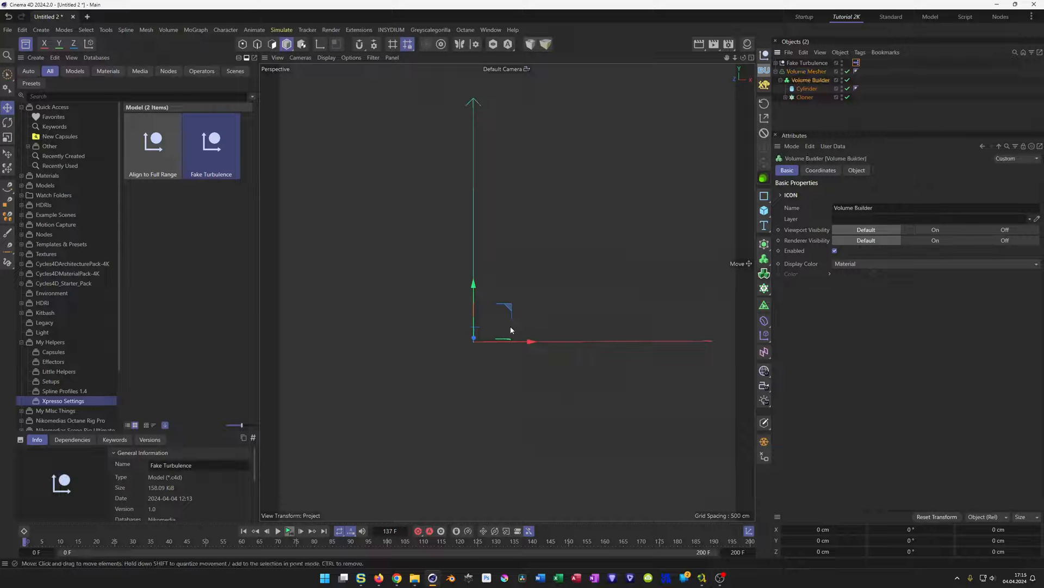
# - Disable the volume objects, move the Cloner and Cylinder out of the Volume Builder, and delete the Volume Mesher with its Builder
pyautogui.click(847, 80)
pyautogui.keyDown('alt'); pyautogui.moveTo(550, 275); pyautogui.dragTo(648, 283); pyautogui.keyUp('alt')
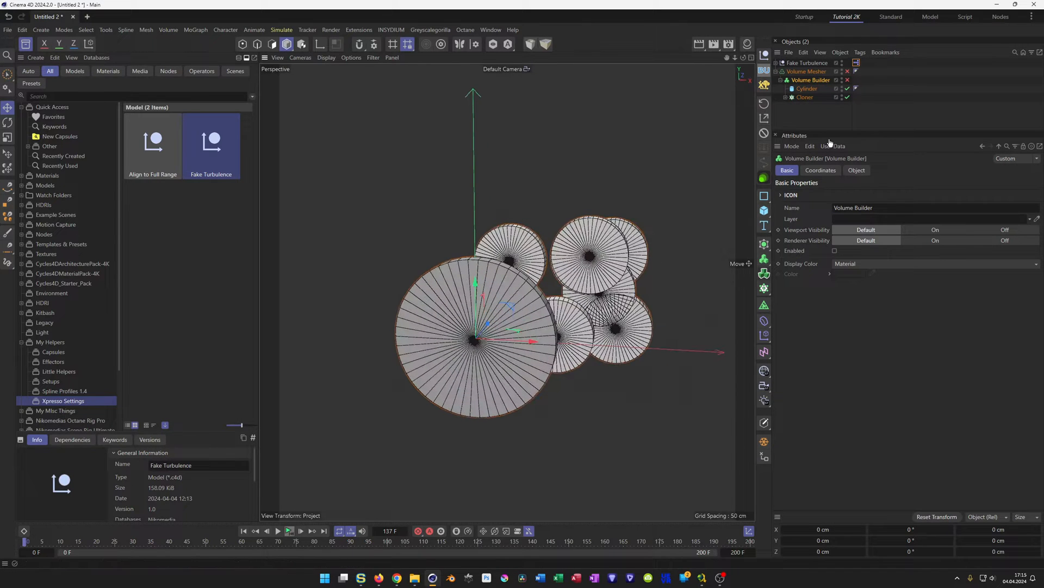
pyautogui.moveTo(801, 98); pyautogui.dragTo(795, 106)
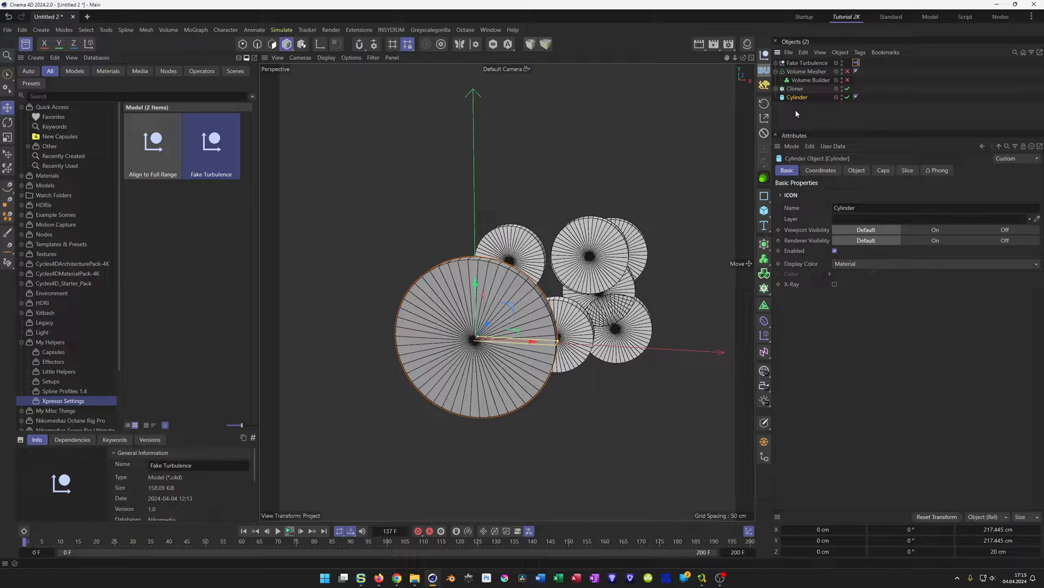
pyautogui.click(807, 71)
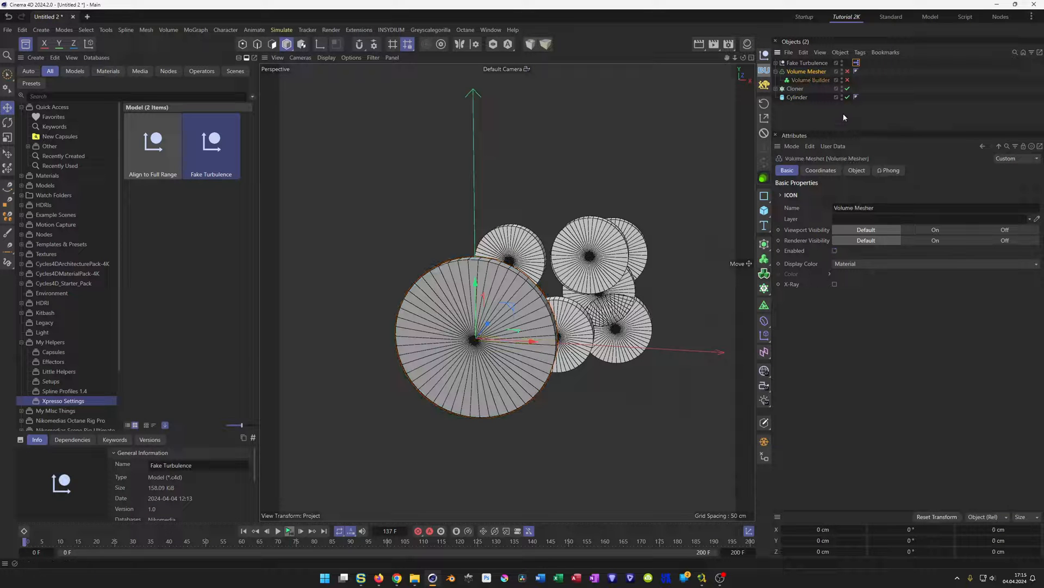
pyautogui.press('Delete')
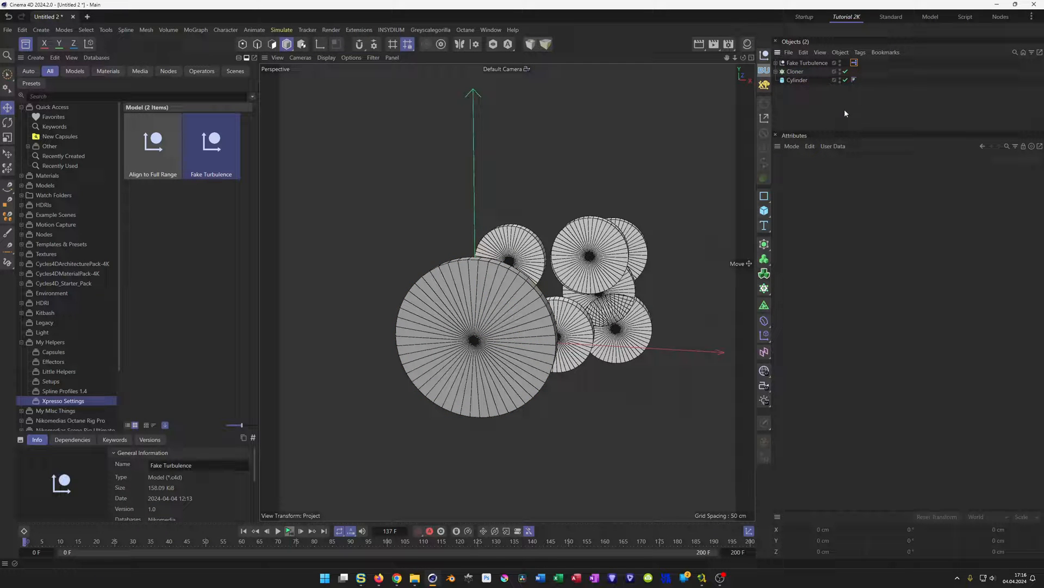
# - Nest the Cloner in a new Volume Builder inside a new Volume Mesher, with a voxel size of 2 cm
pyautogui.click(796, 71)
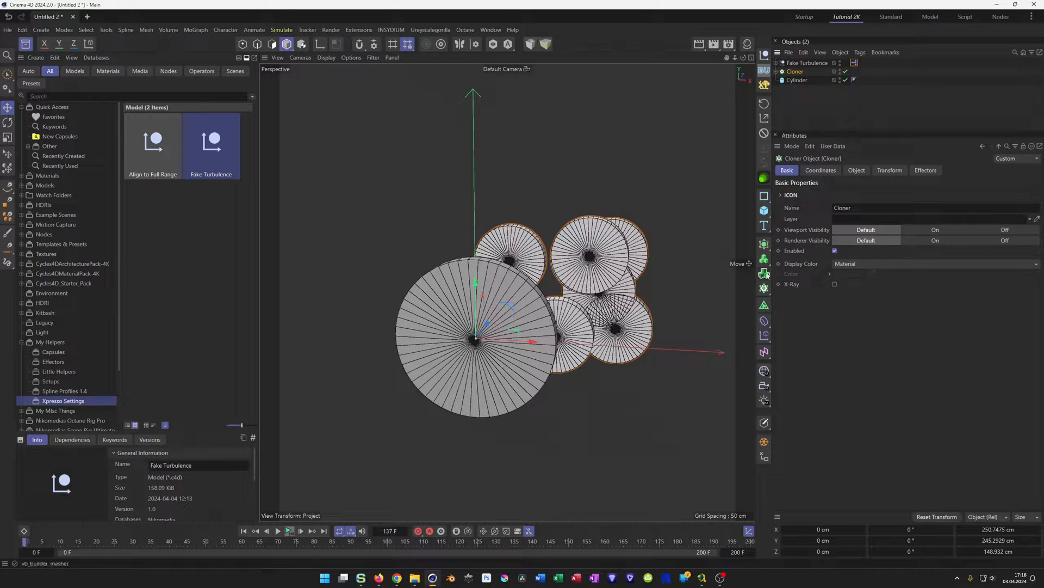
pyautogui.hotkey('ctrl', 'z')
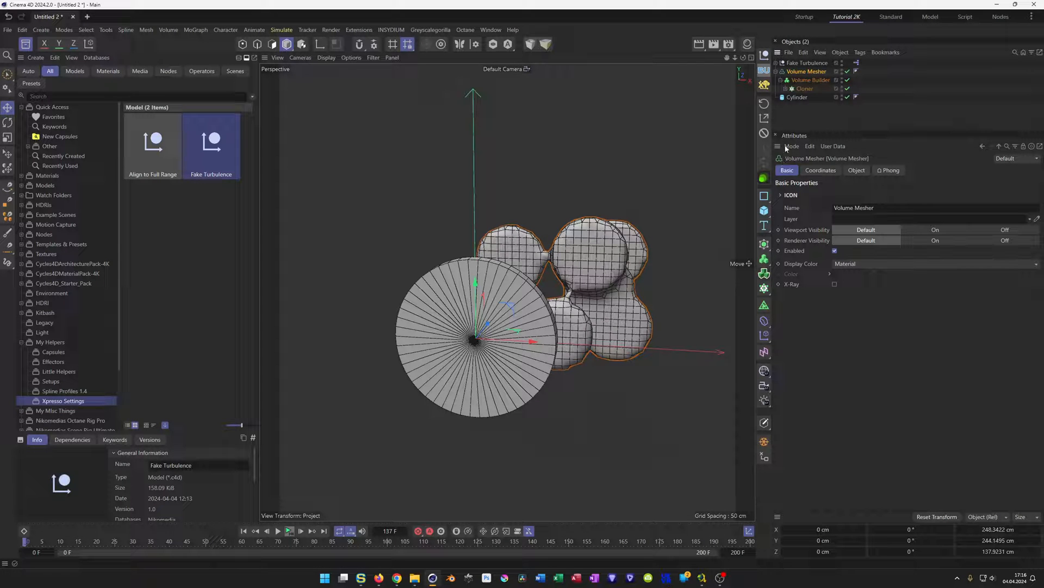
pyautogui.click(809, 80)
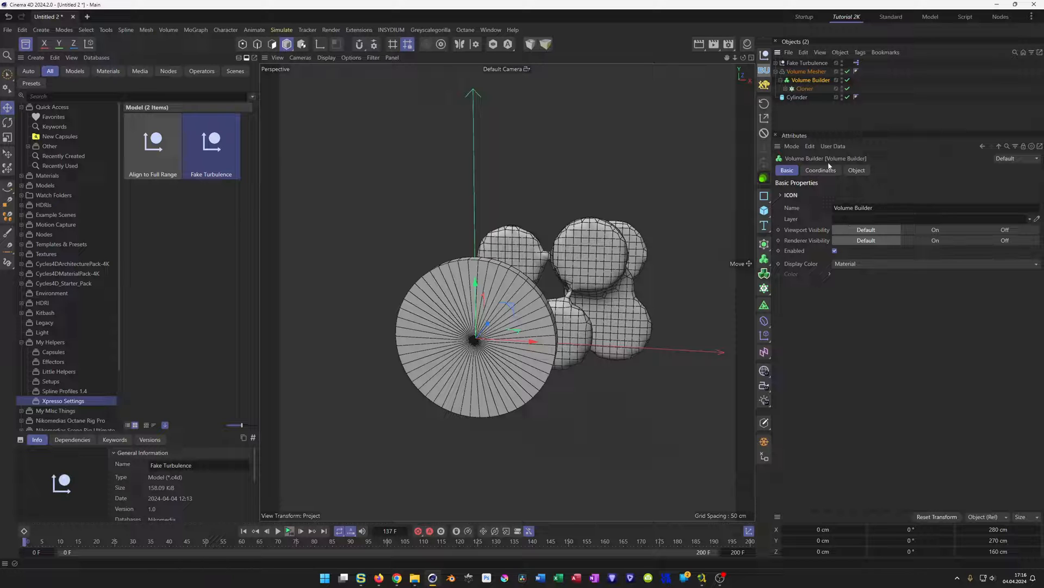
pyautogui.click(856, 171)
pyautogui.doubleClick(843, 206)
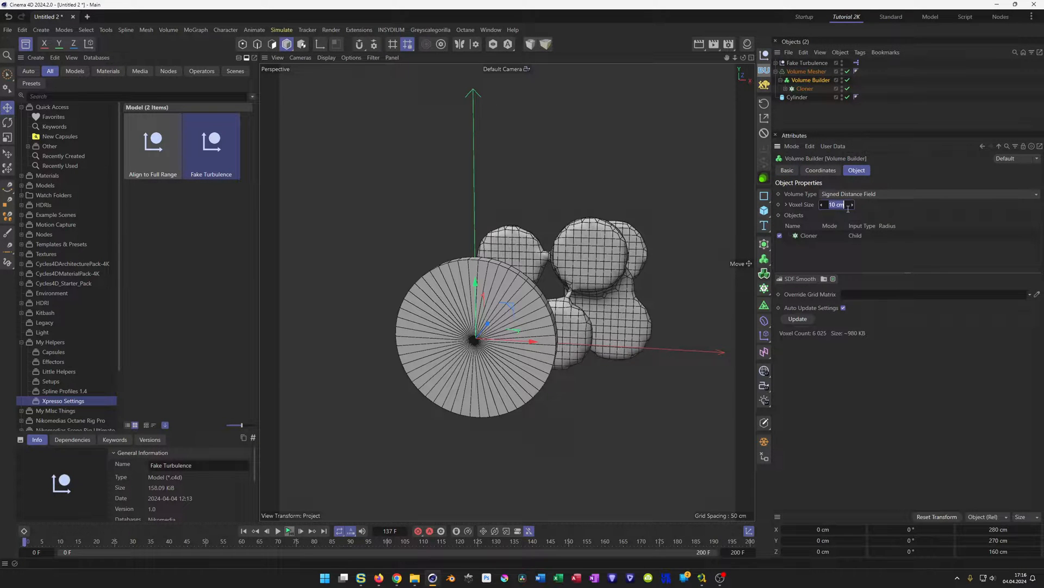
pyautogui.write('2')
pyautogui.press('Return')
# - Place the large Cylinder above the Cloner in the rebuilt Volume Builder and set its mode to Intersect
pyautogui.moveTo(797, 99); pyautogui.dragTo(814, 90)
pyautogui.click(811, 80)
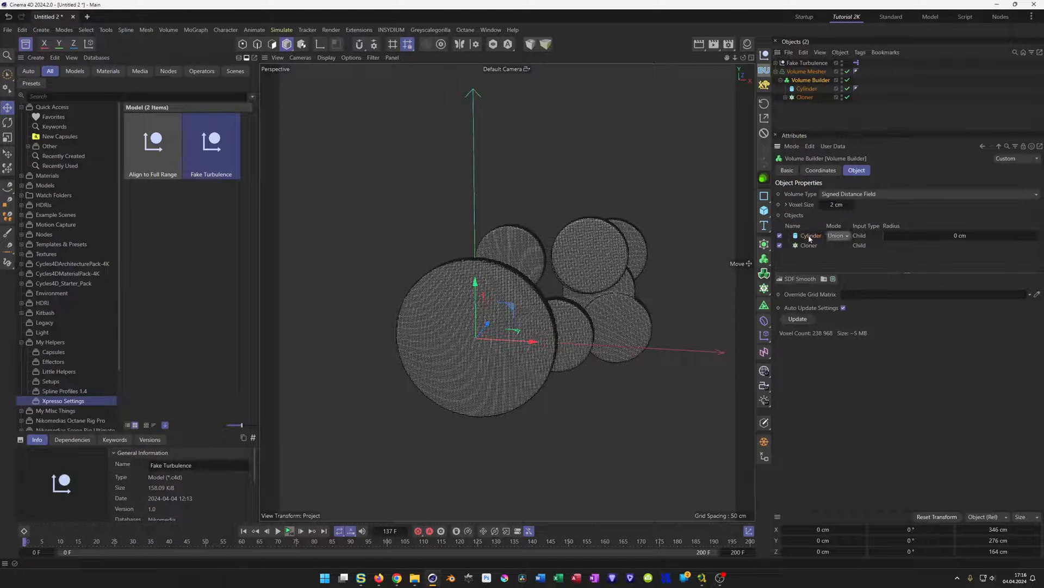
pyautogui.click(839, 235)
pyautogui.click(843, 270)
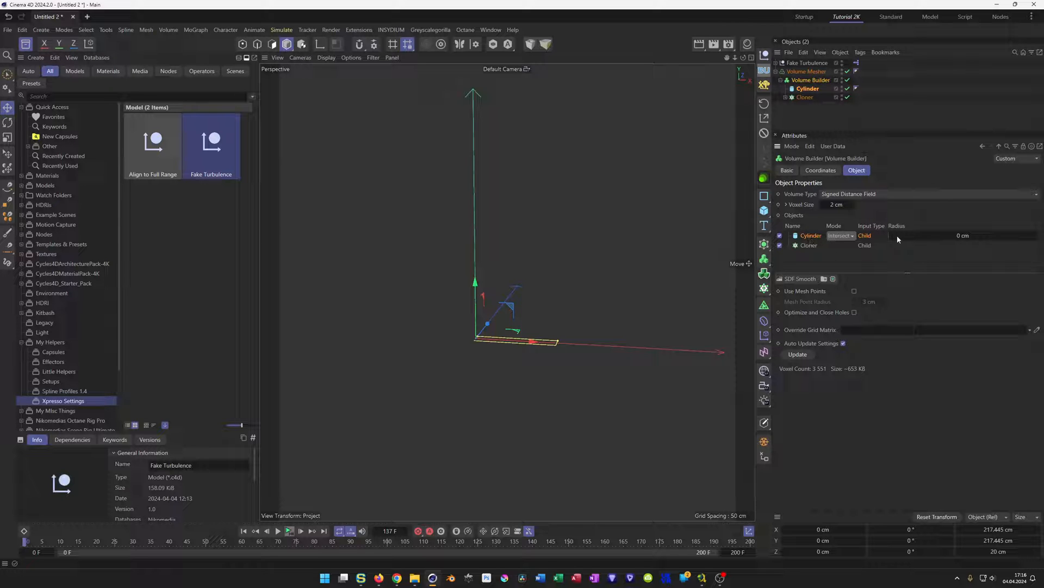
# - Try an Intersect radius of 100 cm for the Cylinder, and exclude it from the volume to inspect the clones' depth
pyautogui.moveTo(897, 237); pyautogui.dragTo(1043, 241)
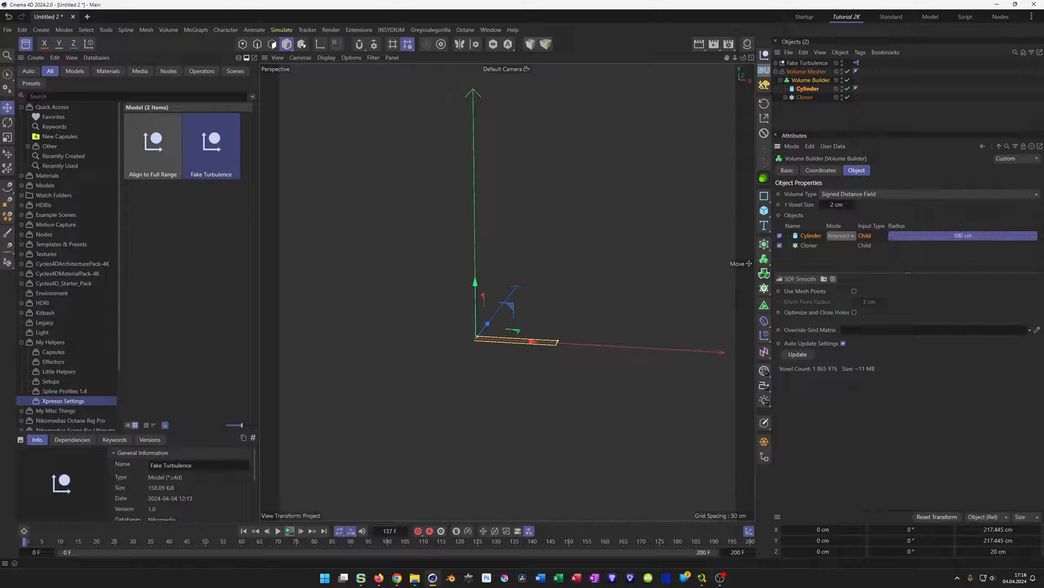
pyautogui.click(780, 235)
pyautogui.moveTo(616, 298)
pyautogui.keyDown('alt'); pyautogui.mouseDown()
pyautogui.moveTo(636, 297)
pyautogui.moveTo(624, 301)
pyautogui.mouseUp(); pyautogui.keyUp('alt')
pyautogui.keyDown('alt'); pyautogui.moveTo(524, 304); pyautogui.dragTo(544, 303); pyautogui.keyUp('alt')
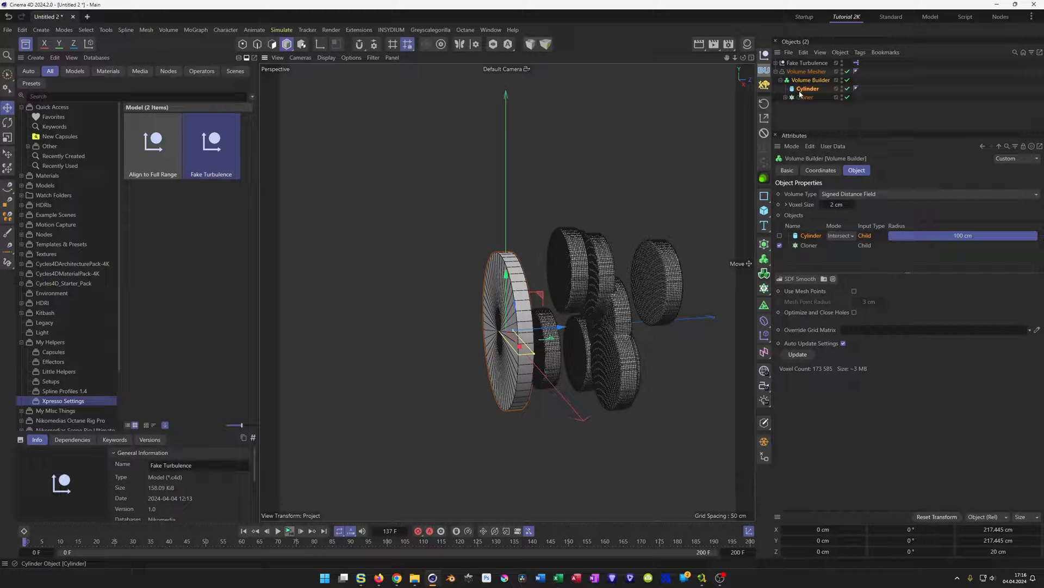
# - Set the Fake Turbulence null's Random Position Z to 0 cm and disable its Z movement
pyautogui.click(800, 64)
pyautogui.doubleClick(824, 299)
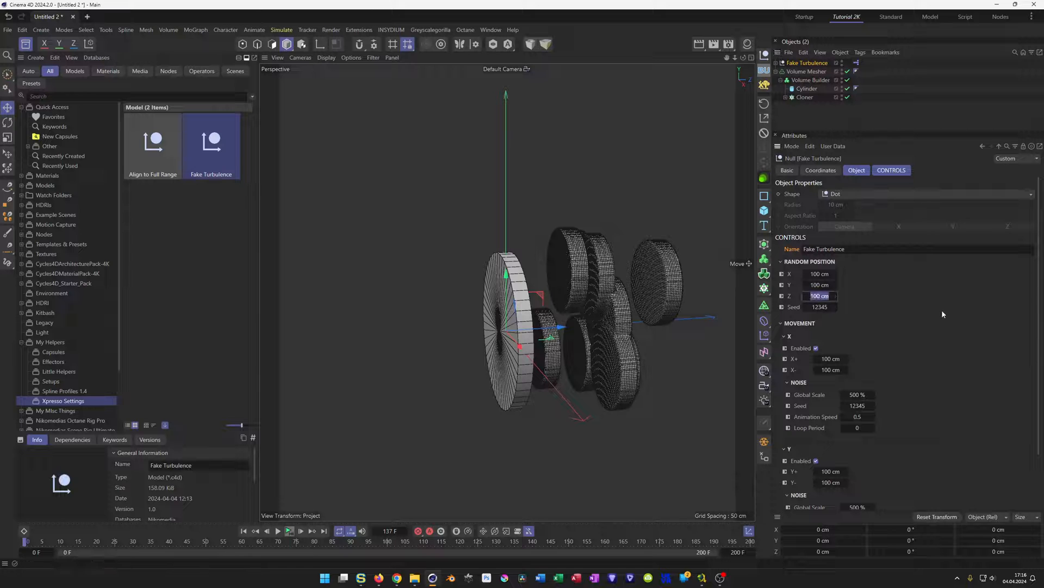
pyautogui.write('0')
pyautogui.press('Return')
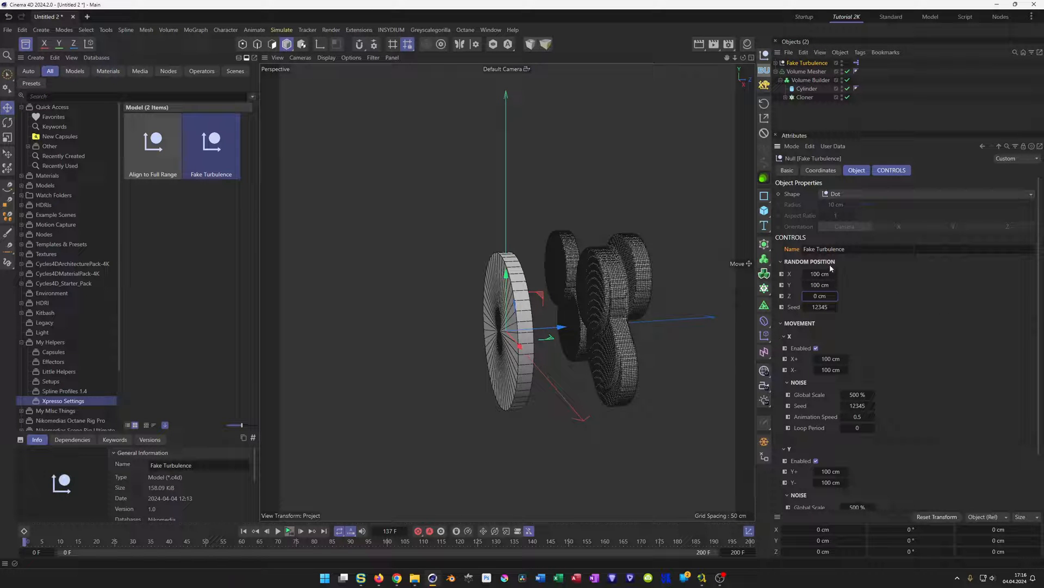
pyautogui.scroll(-2, 884, 345)
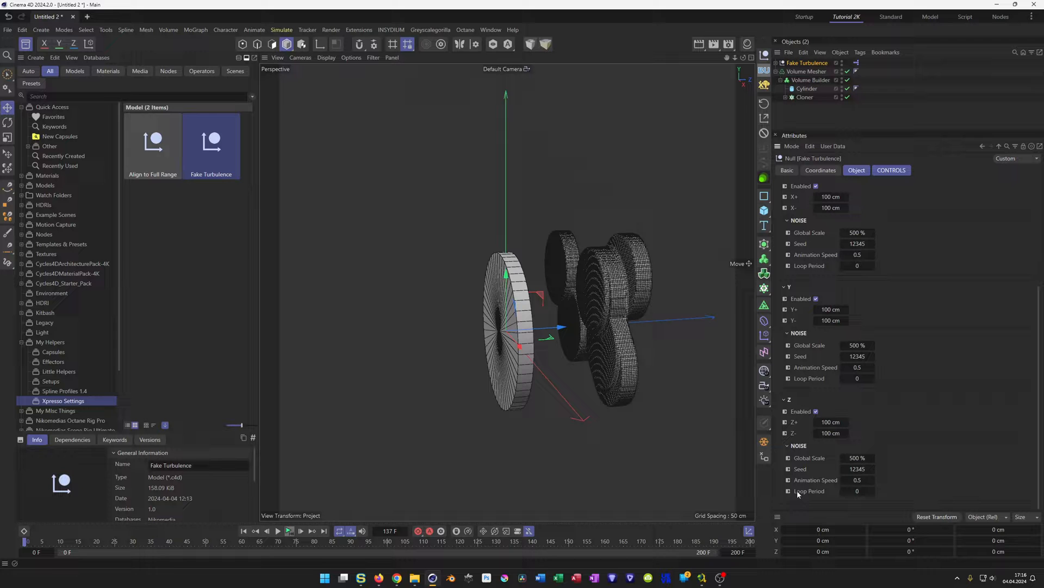
pyautogui.click(815, 411)
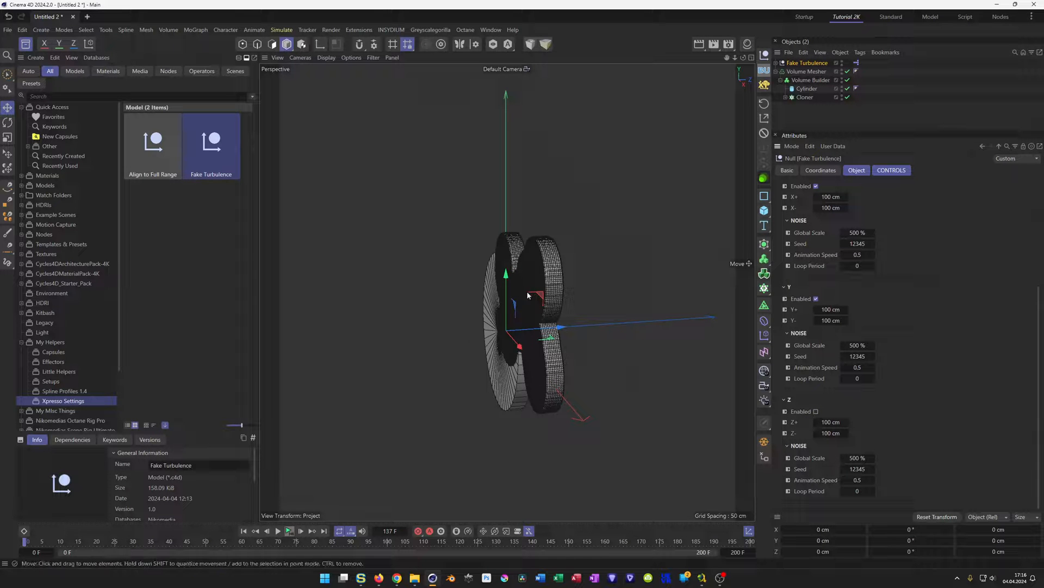
pyautogui.keyDown('alt'); pyautogui.moveTo(509, 289); pyautogui.dragTo(555, 284); pyautogui.keyUp('alt')
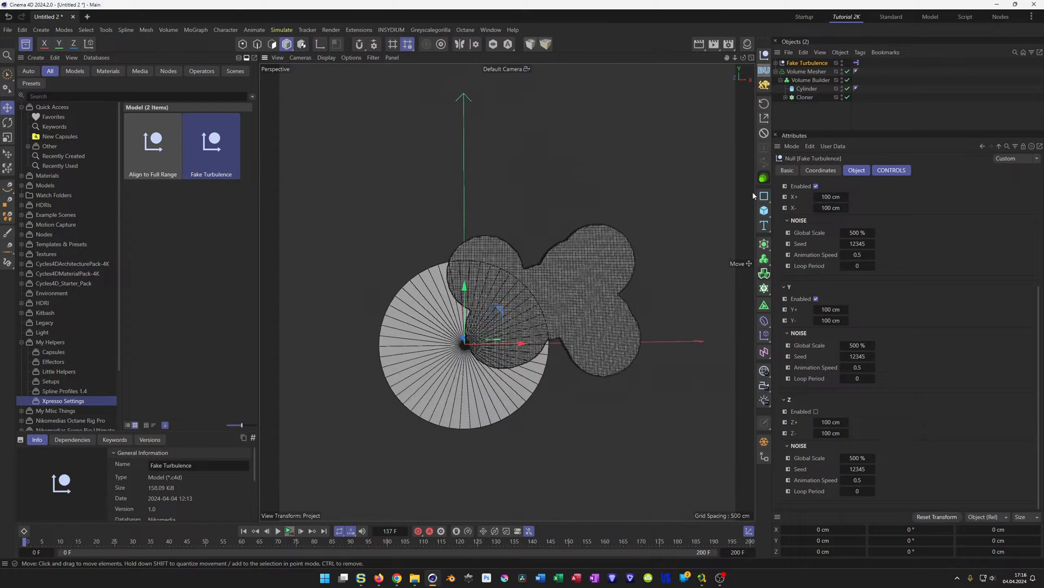
# - Include the Cylinder in the Volume Builder's object list again and set its Intersect radius to 0 cm
pyautogui.click(810, 80)
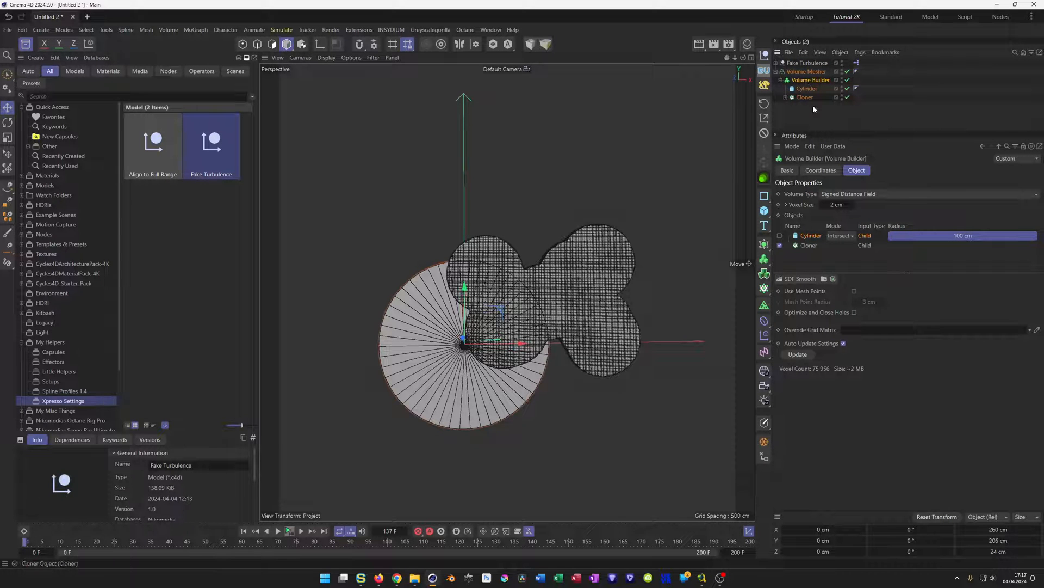
pyautogui.click(780, 235)
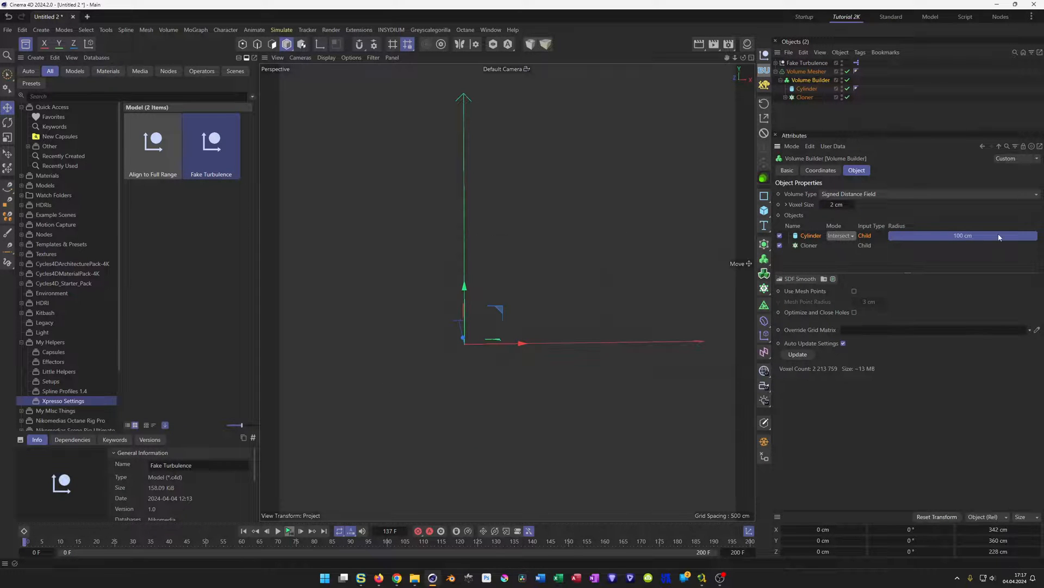
pyautogui.moveTo(1004, 236); pyautogui.dragTo(881, 238)
# - Add an SDF Smooth filter to the Volume Builder and play the animation
pyautogui.moveTo(513, 314)
pyautogui.keyDown('alt'); pyautogui.mouseDown()
pyautogui.moveTo(598, 311)
pyautogui.moveTo(509, 317)
pyautogui.mouseUp(); pyautogui.keyUp('alt')
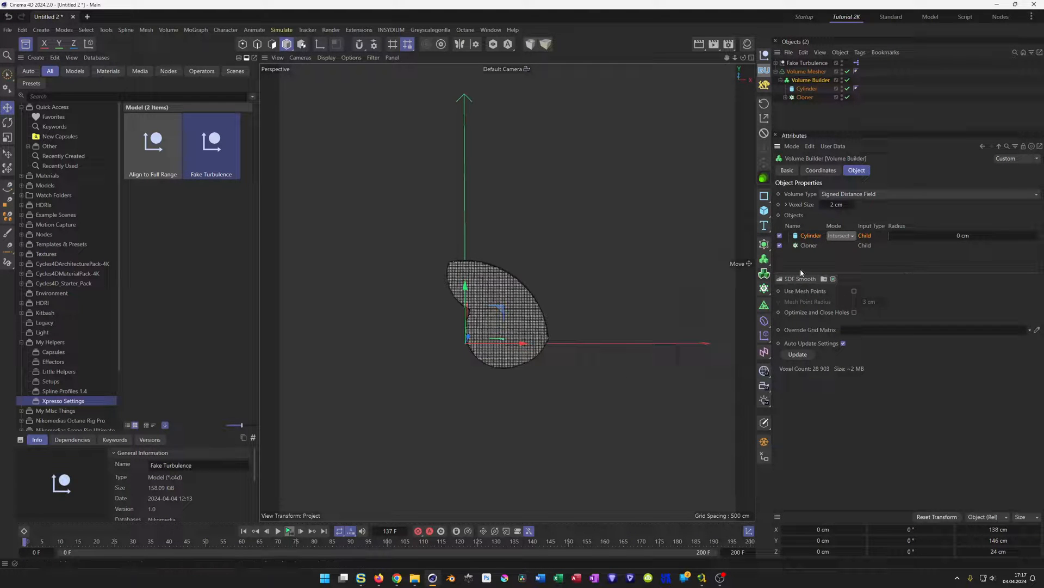
pyautogui.click(762, 321)
pyautogui.click(289, 532)
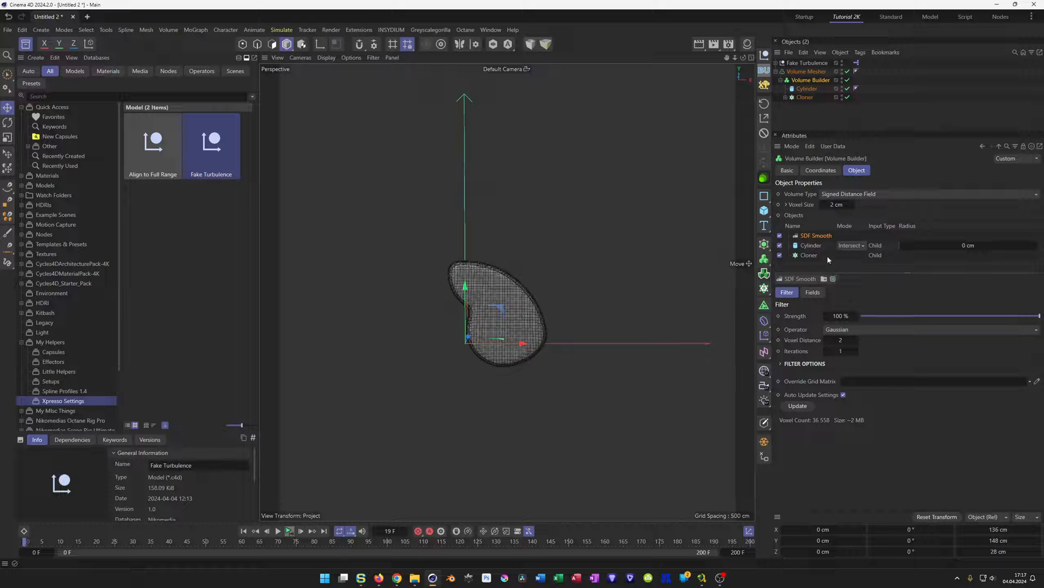
# - Open the Fake Turbulence null's user data manager and examine the default values of the Random Position X, Y and Z entries
pyautogui.click(802, 63)
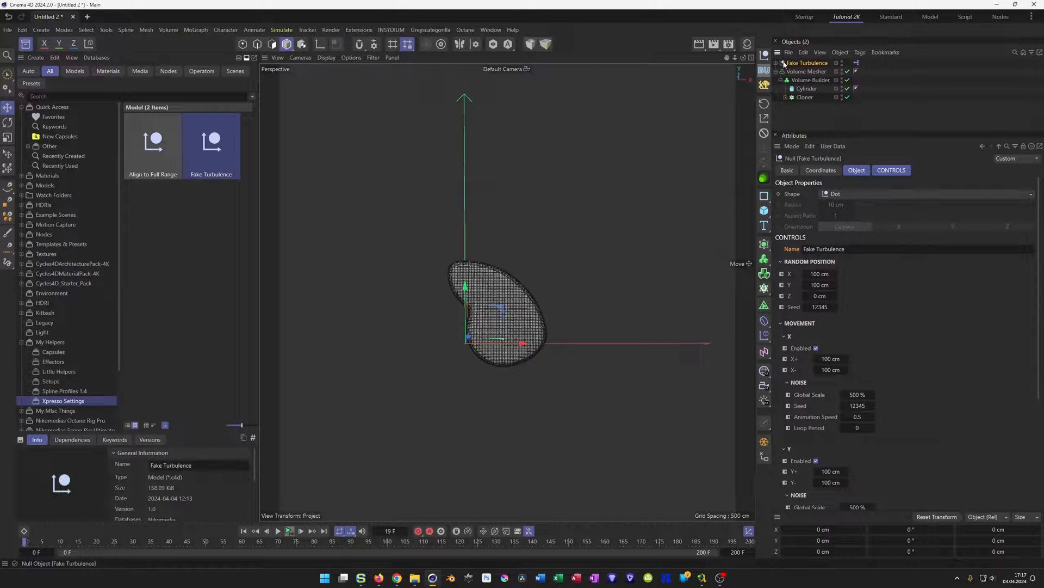
pyautogui.click(833, 147)
pyautogui.click(838, 172)
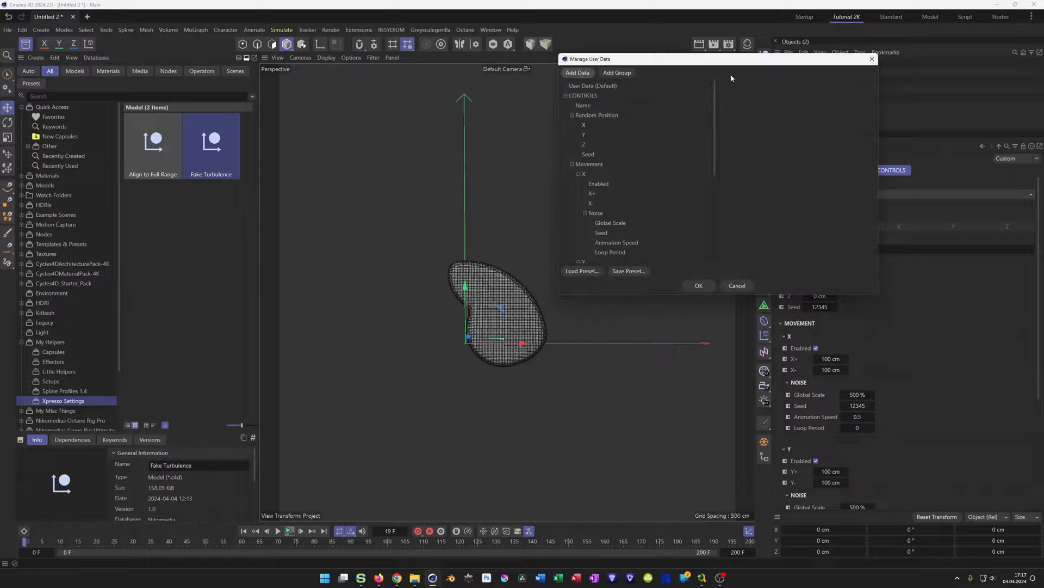
pyautogui.moveTo(708, 64); pyautogui.dragTo(623, 132)
pyautogui.moveTo(630, 188); pyautogui.dragTo(627, 153)
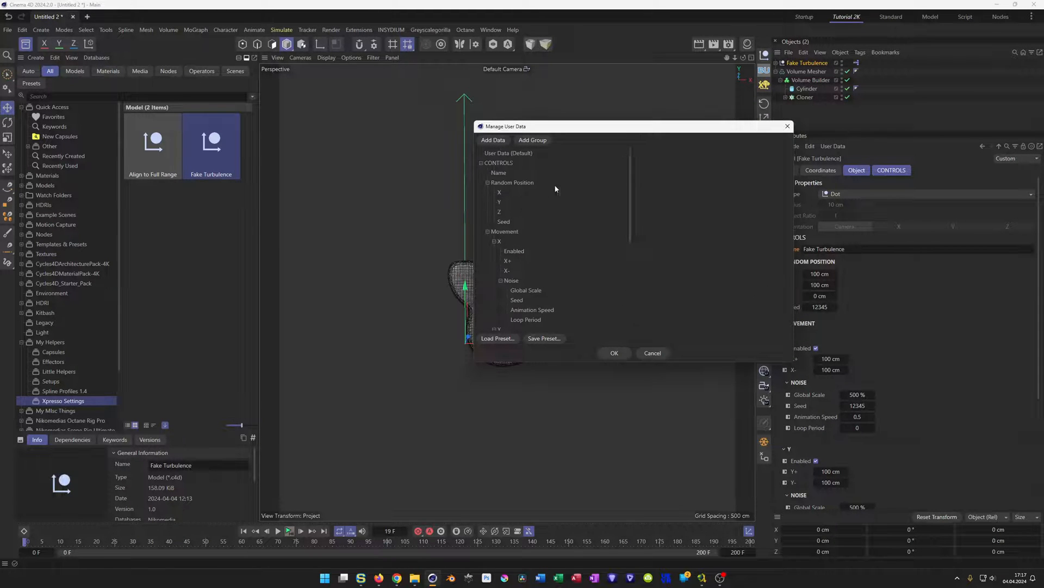
pyautogui.click(500, 193)
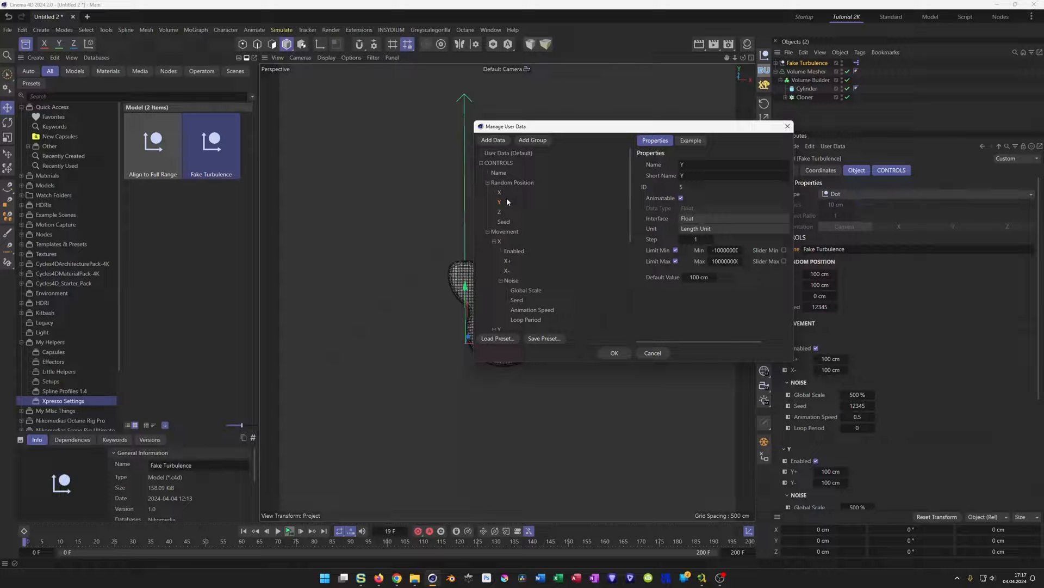
pyautogui.click(501, 212)
# - Turn off the default value of the Enabled entry in the Movement Z group and apply the user data changes
pyautogui.moveTo(631, 186); pyautogui.dragTo(617, 304)
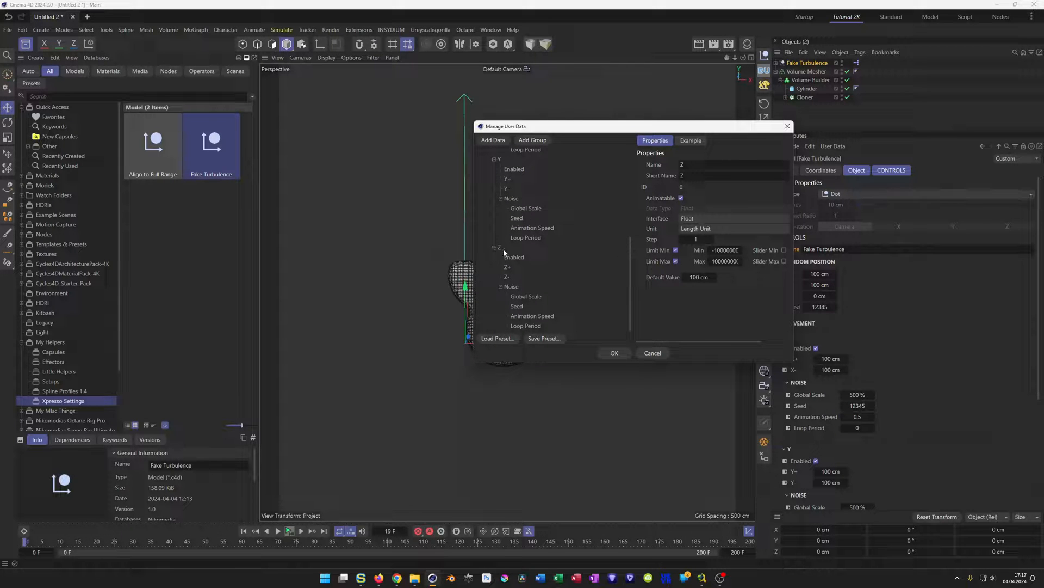
pyautogui.click(514, 257)
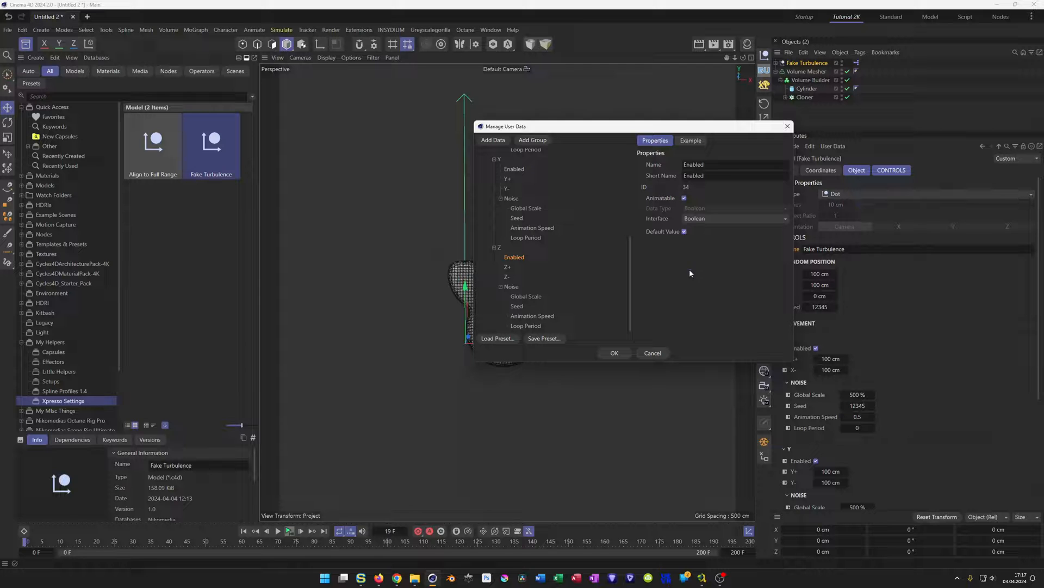
pyautogui.click(685, 231)
pyautogui.click(615, 353)
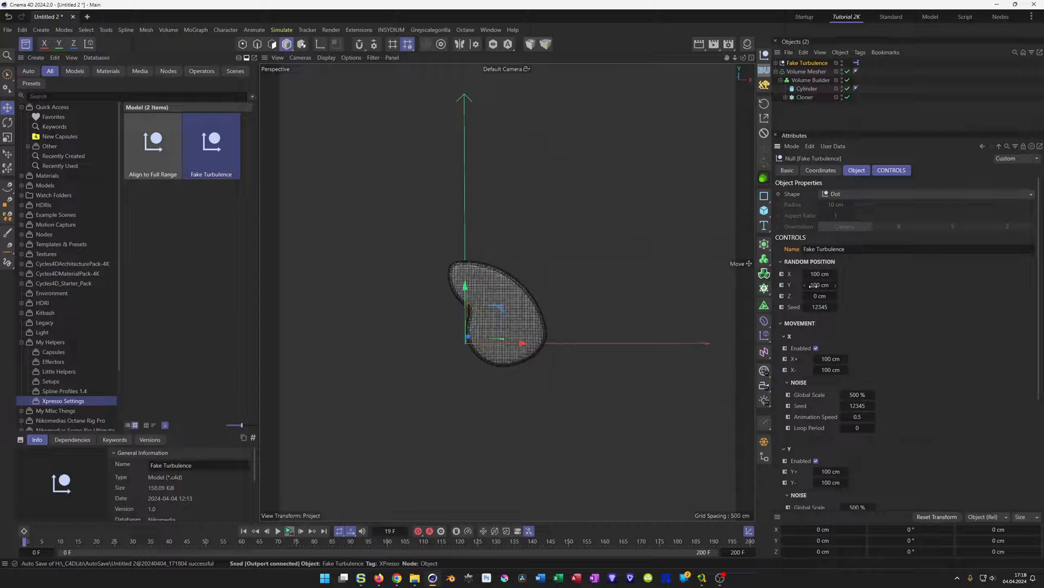
# - Reset all of the Fake Turbulence null's parameters to their defaults and check the Movement Z settings
pyautogui.rightClick(797, 252)
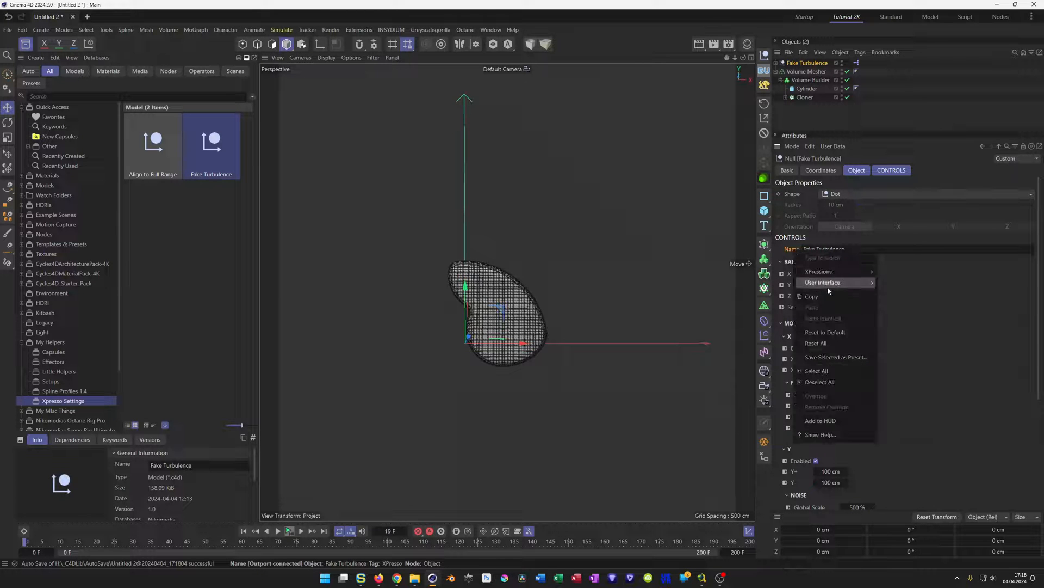
pyautogui.click(822, 344)
pyautogui.scroll(-5, 904, 342)
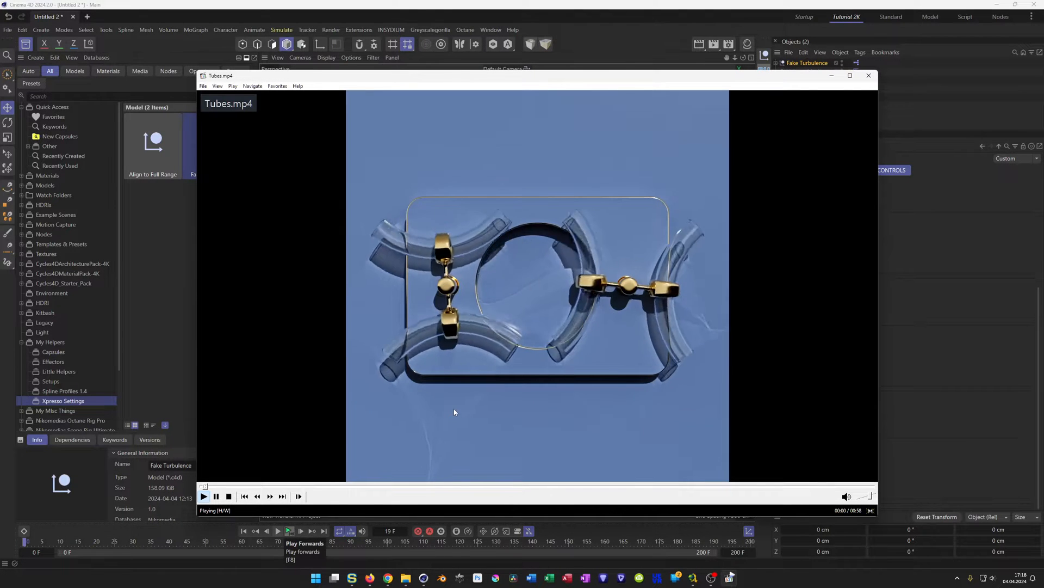
# - Watch the Tubes.mp4 example animation with the playback volume lowered, and close the video player
pyautogui.scroll(-10, 369, 397)
pyautogui.scroll(-4, 363, 408)
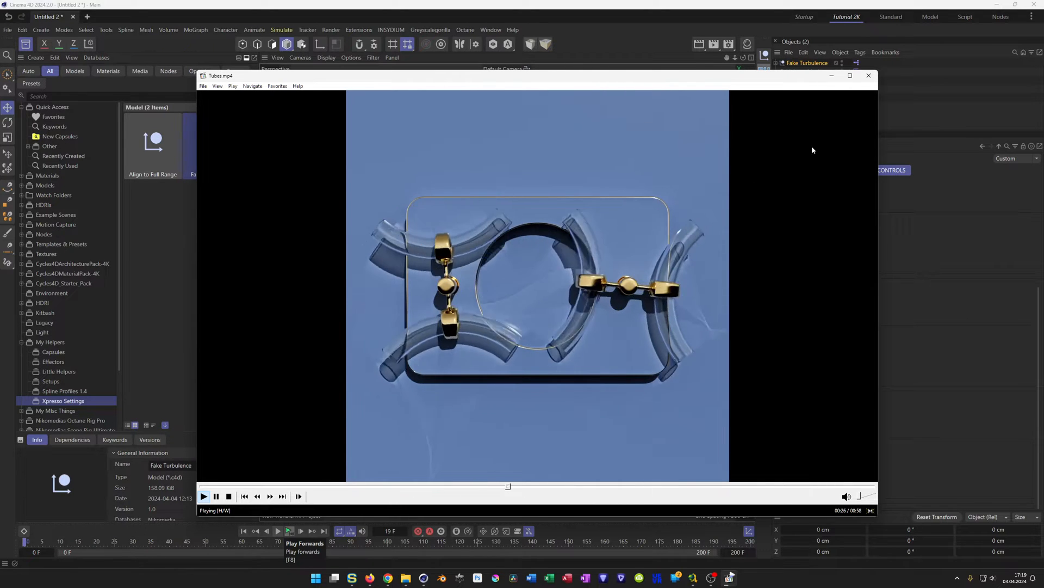
pyautogui.click(868, 75)
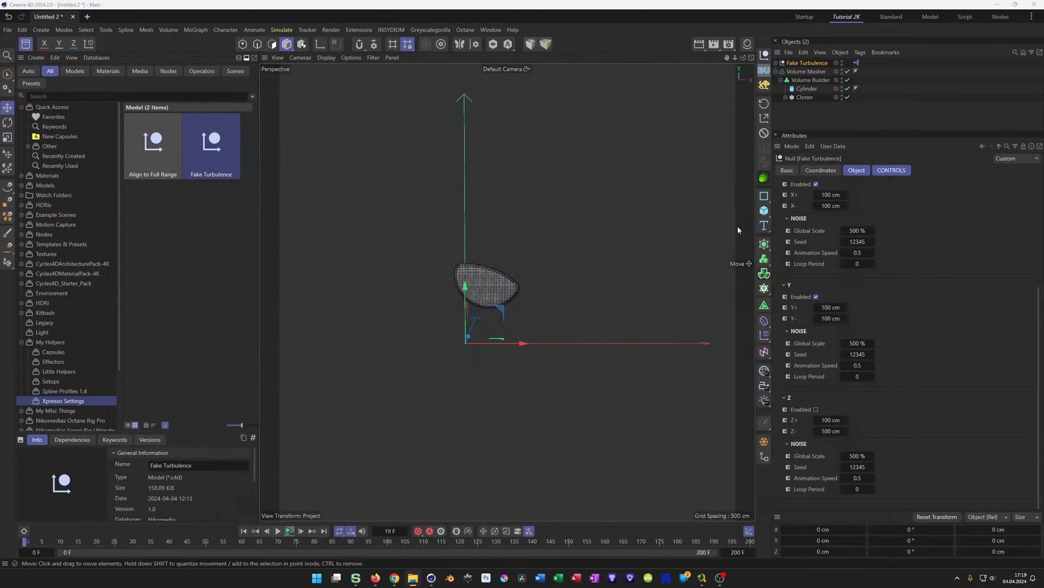